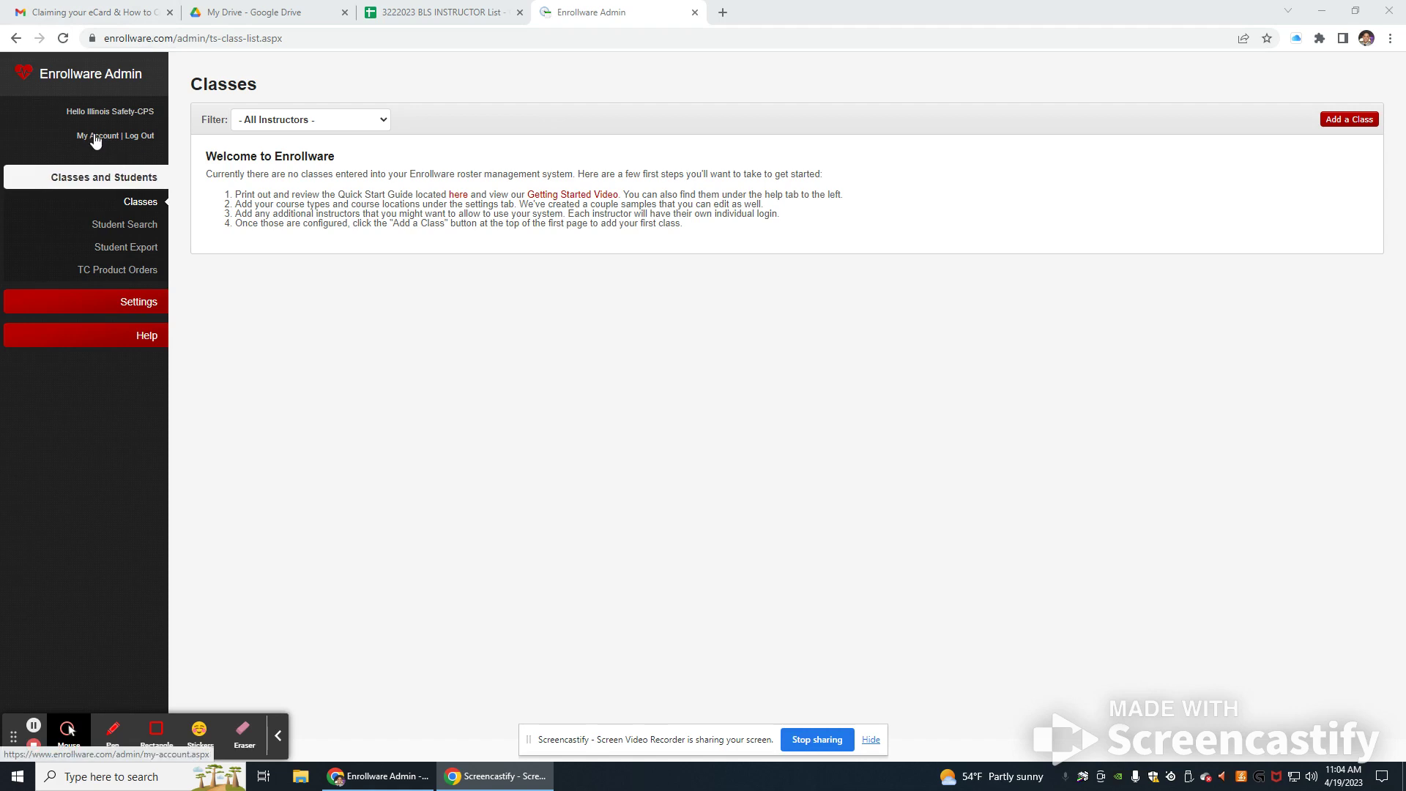
Step: Open Enrollware in a new browser tab and reload the classes list
{"action": "left_click", "coordinate": [722, 12]}
{"action": "type", "text": "enro"}
{"action": "key", "text": "Return"}
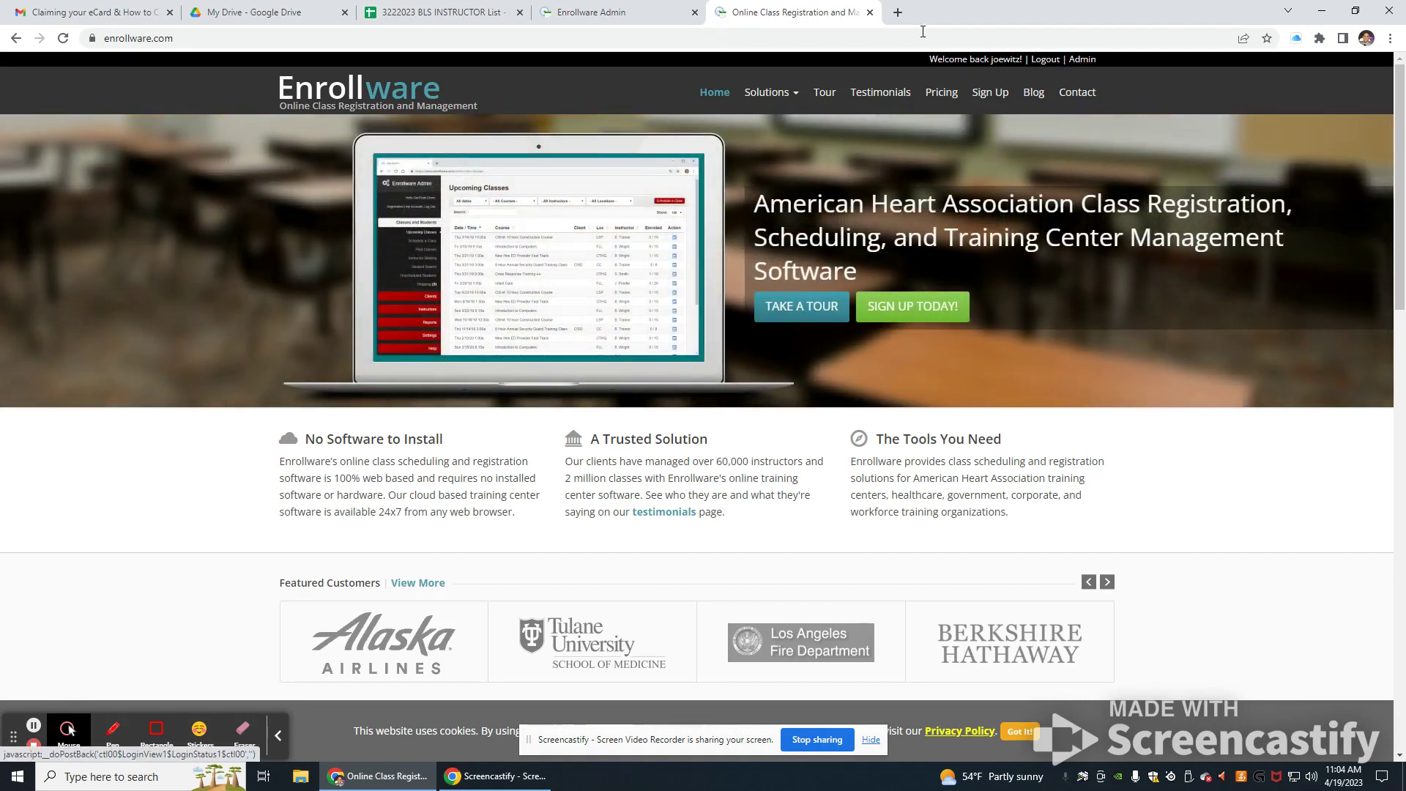
{"action": "left_click", "coordinate": [870, 12]}
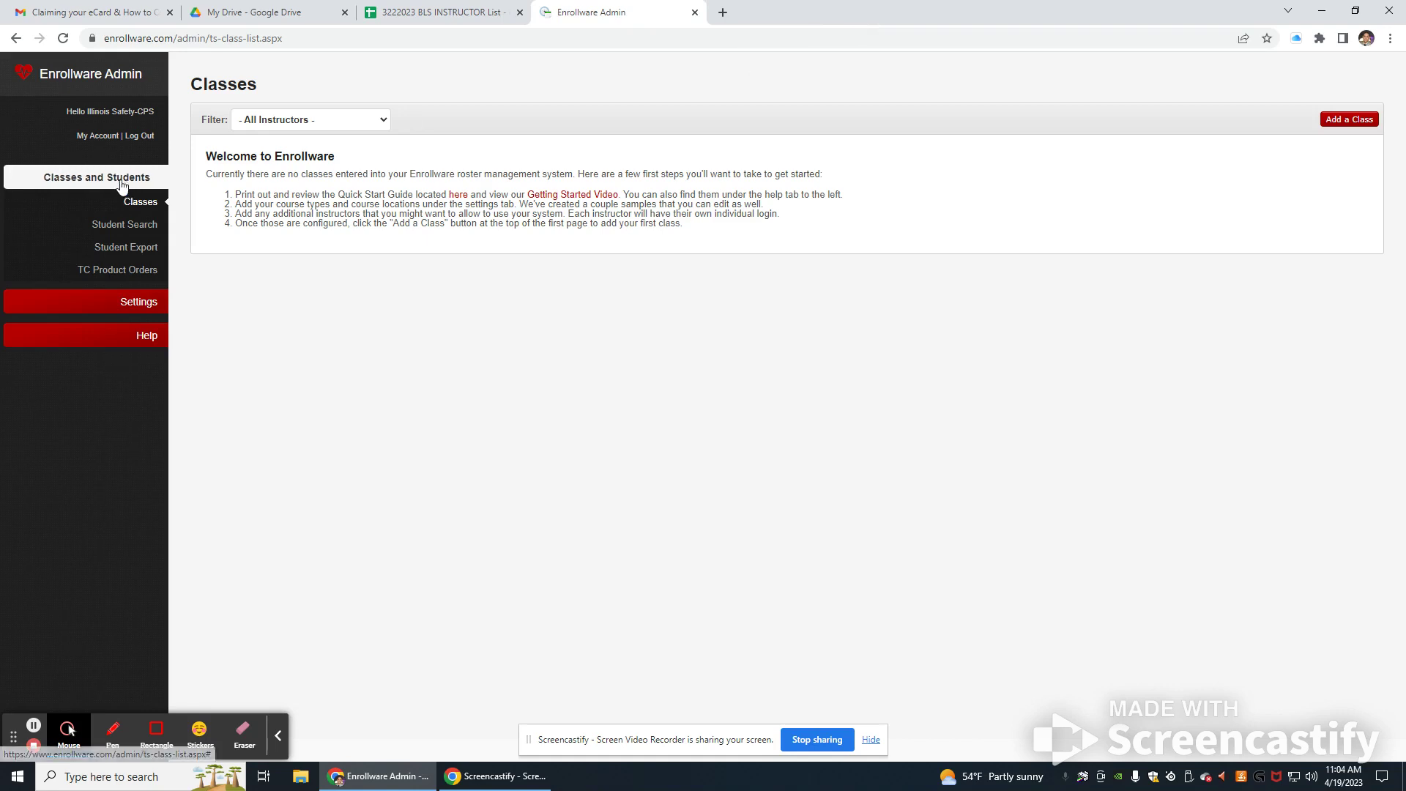
{"action": "left_click", "coordinate": [121, 183]}
{"action": "left_click", "coordinate": [135, 178]}
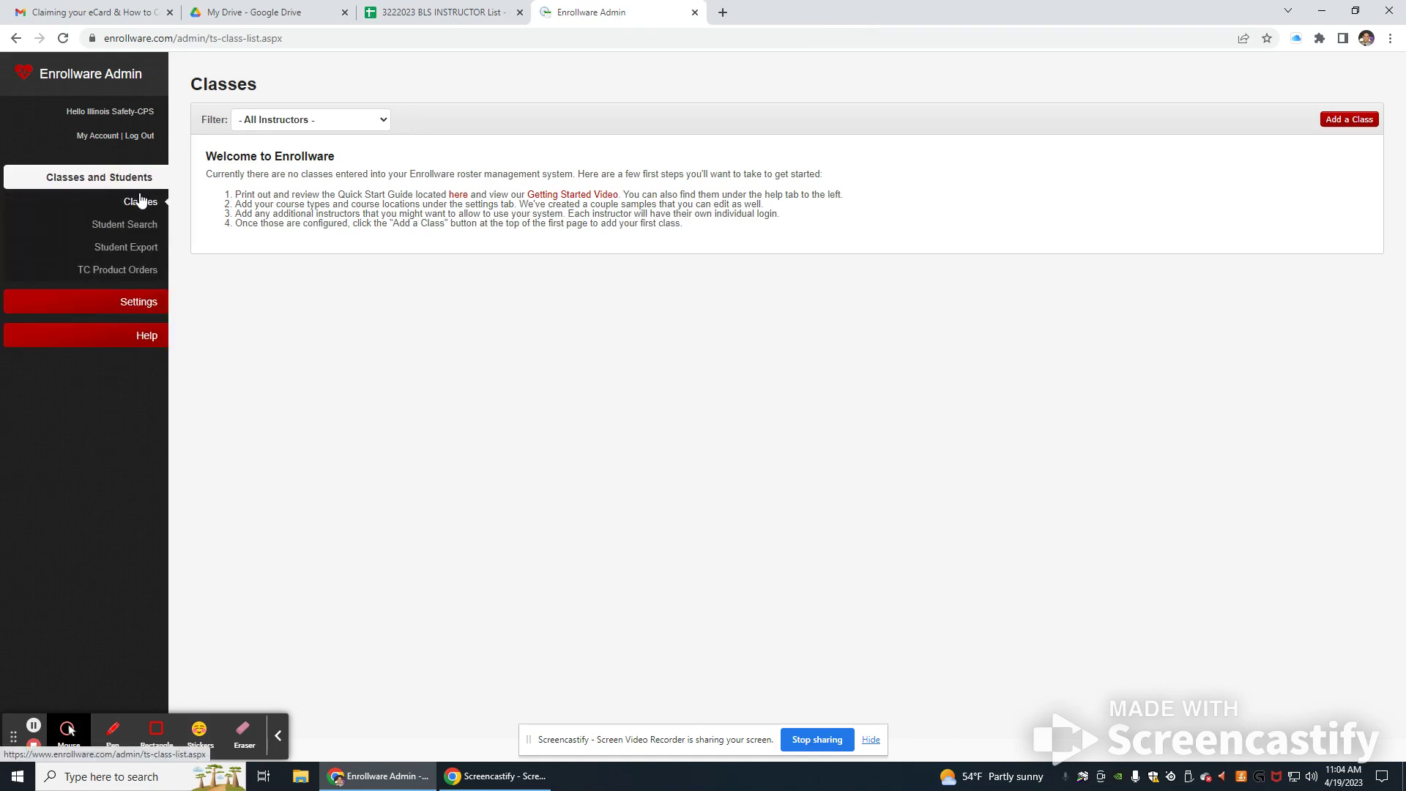
{"action": "left_click", "coordinate": [142, 208]}
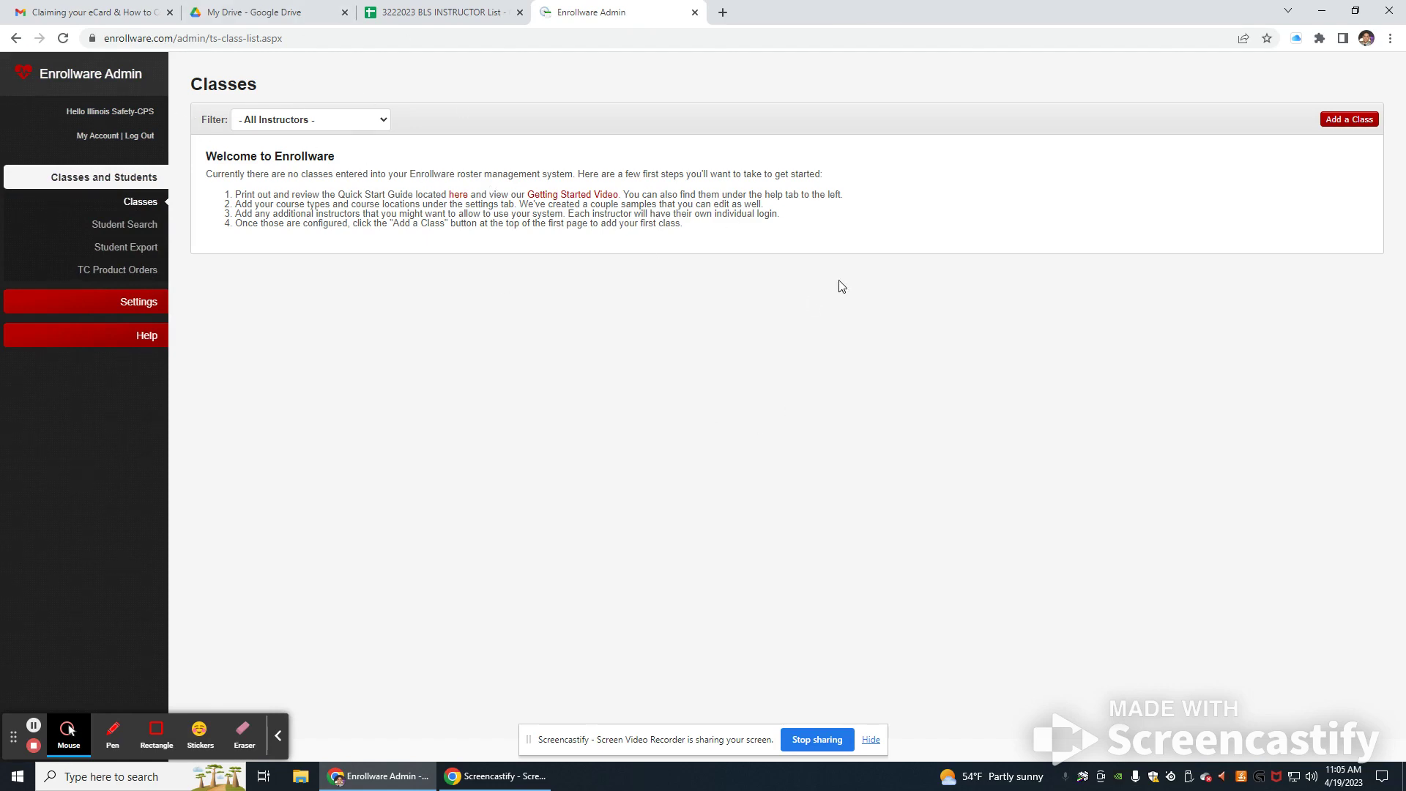
Step: Start a new Basic Life Support (BLS) class with the instructor and the Chicago Public Schools location
{"action": "left_click", "coordinate": [1332, 120]}
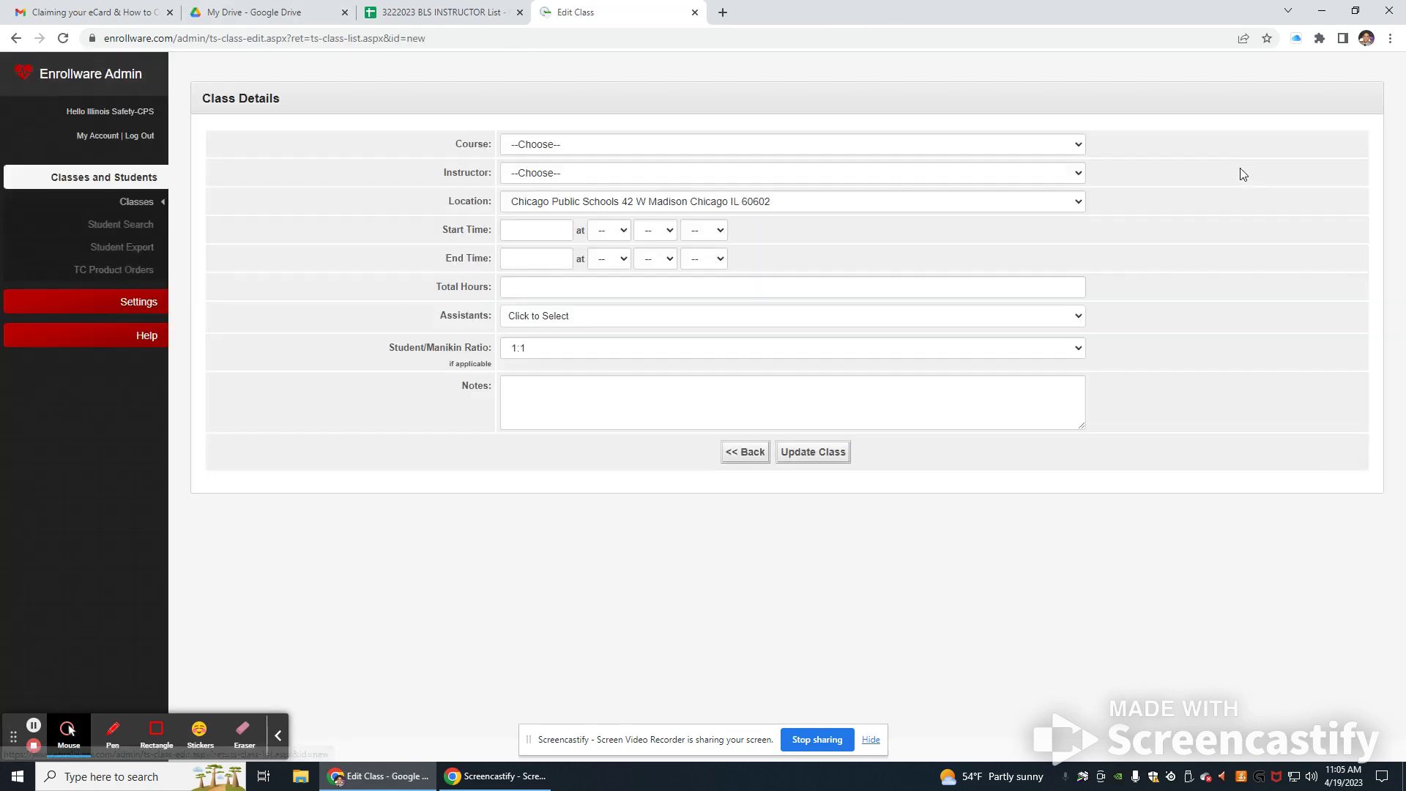
{"action": "left_click", "coordinate": [523, 150]}
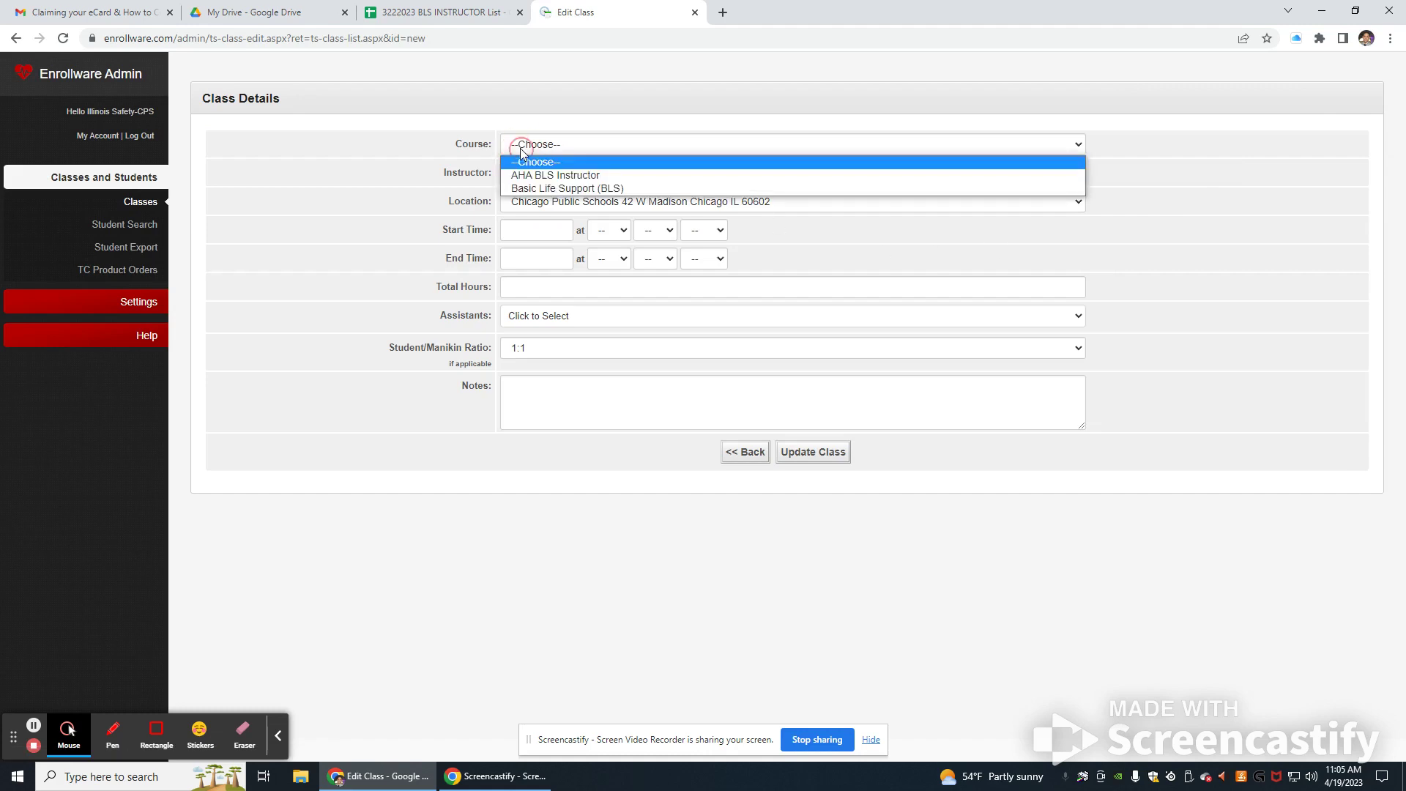
{"action": "left_click", "coordinate": [537, 187]}
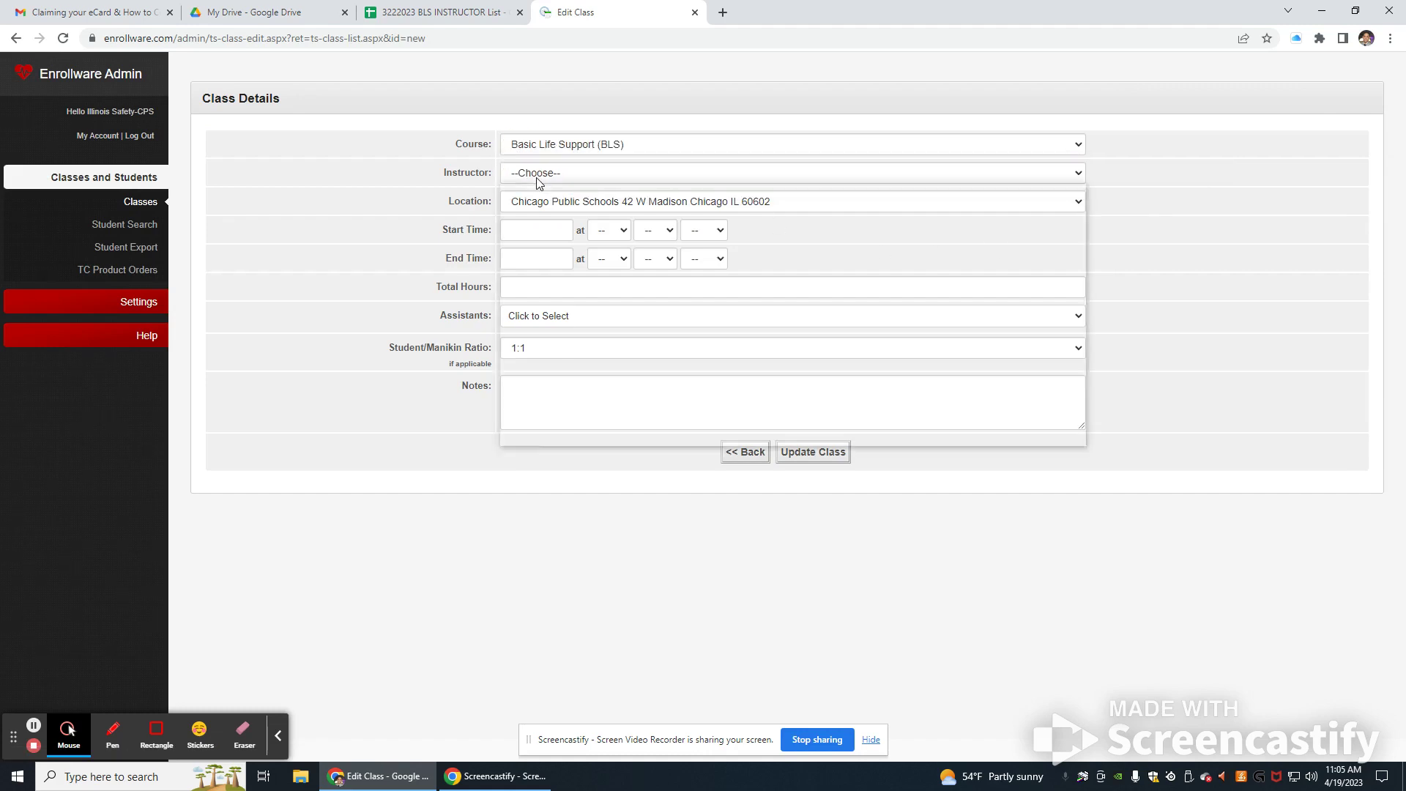
{"action": "left_click", "coordinate": [536, 178]}
{"action": "left_click", "coordinate": [538, 437]}
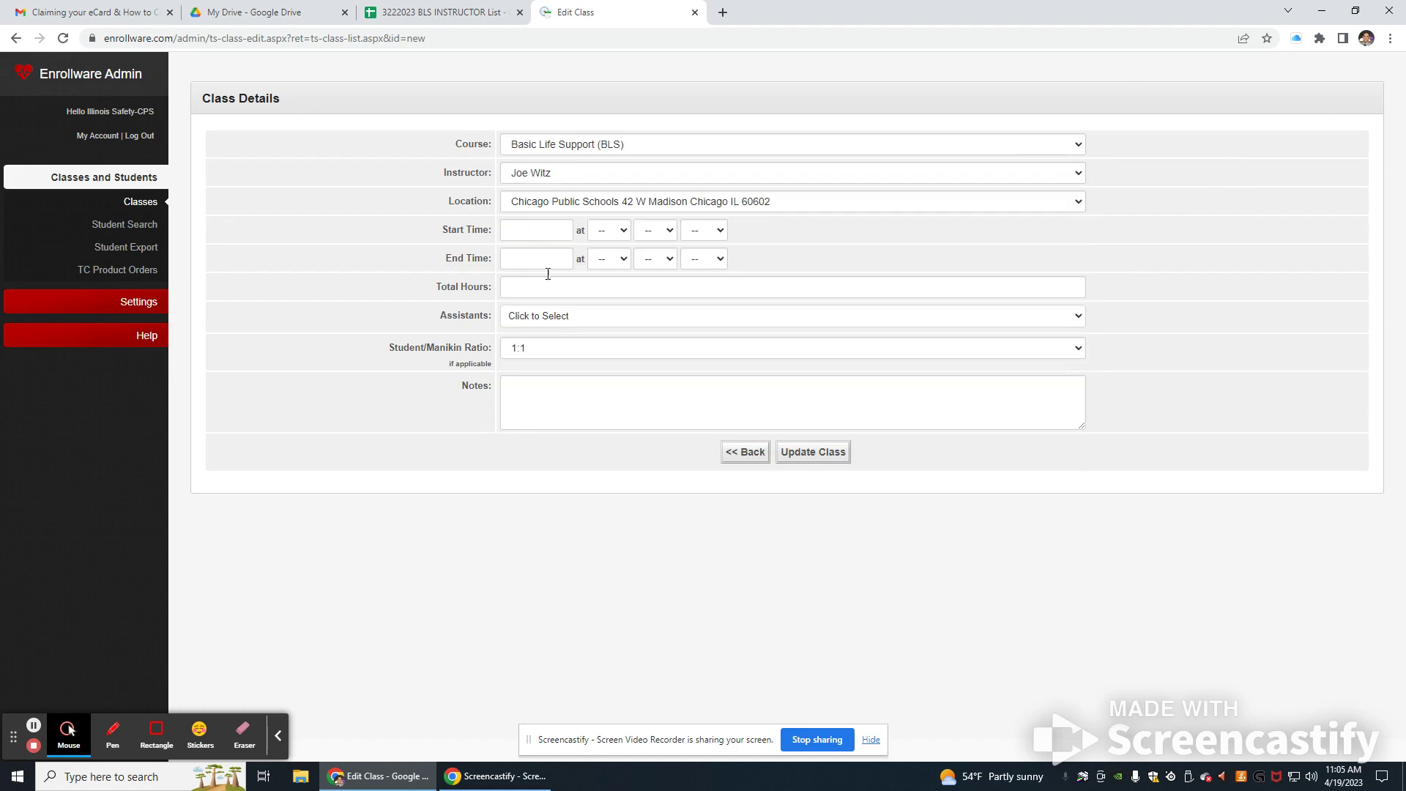
{"action": "left_click", "coordinate": [566, 209]}
{"action": "left_click", "coordinate": [574, 205]}
Step: Set the class start to April 19, 8:00 AM
{"action": "left_click", "coordinate": [546, 229]}
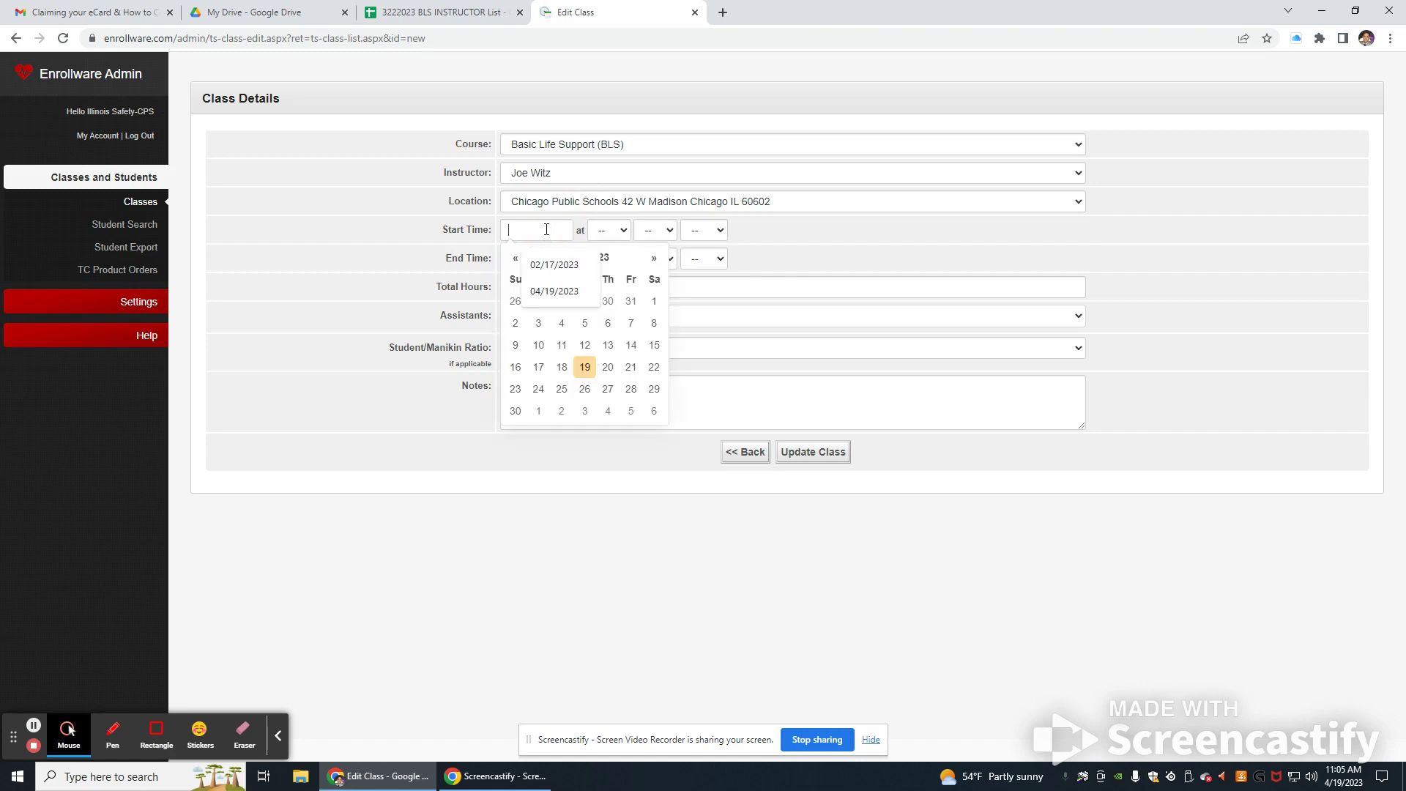
{"action": "left_click", "coordinate": [584, 364]}
{"action": "left_click", "coordinate": [611, 230]}
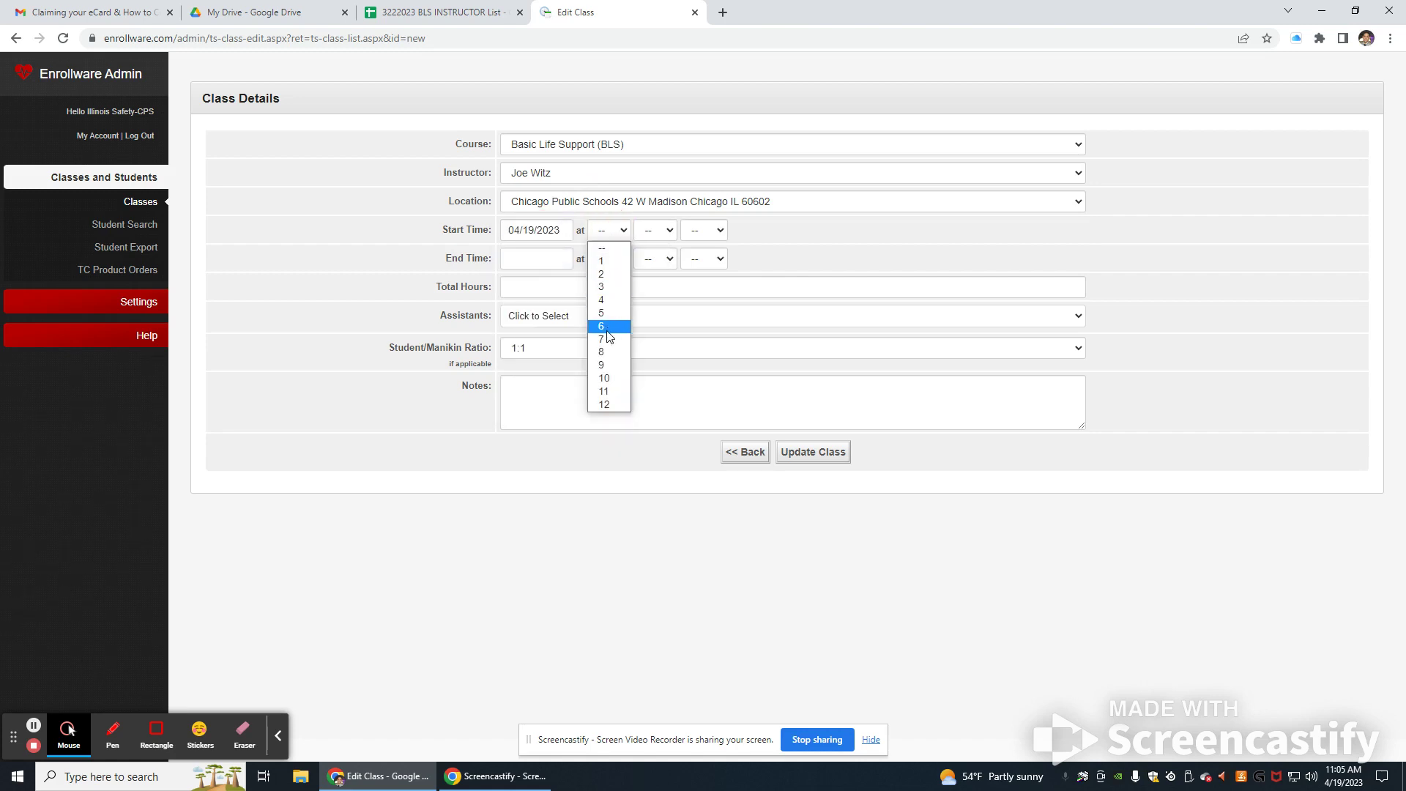
{"action": "left_click", "coordinate": [604, 352]}
{"action": "left_click", "coordinate": [653, 231]}
{"action": "left_click", "coordinate": [654, 260]}
{"action": "left_click", "coordinate": [714, 234]}
{"action": "left_click", "coordinate": [712, 261]}
Step: Set the class end to April 19, 12:00 PM
{"action": "left_click", "coordinate": [714, 264]}
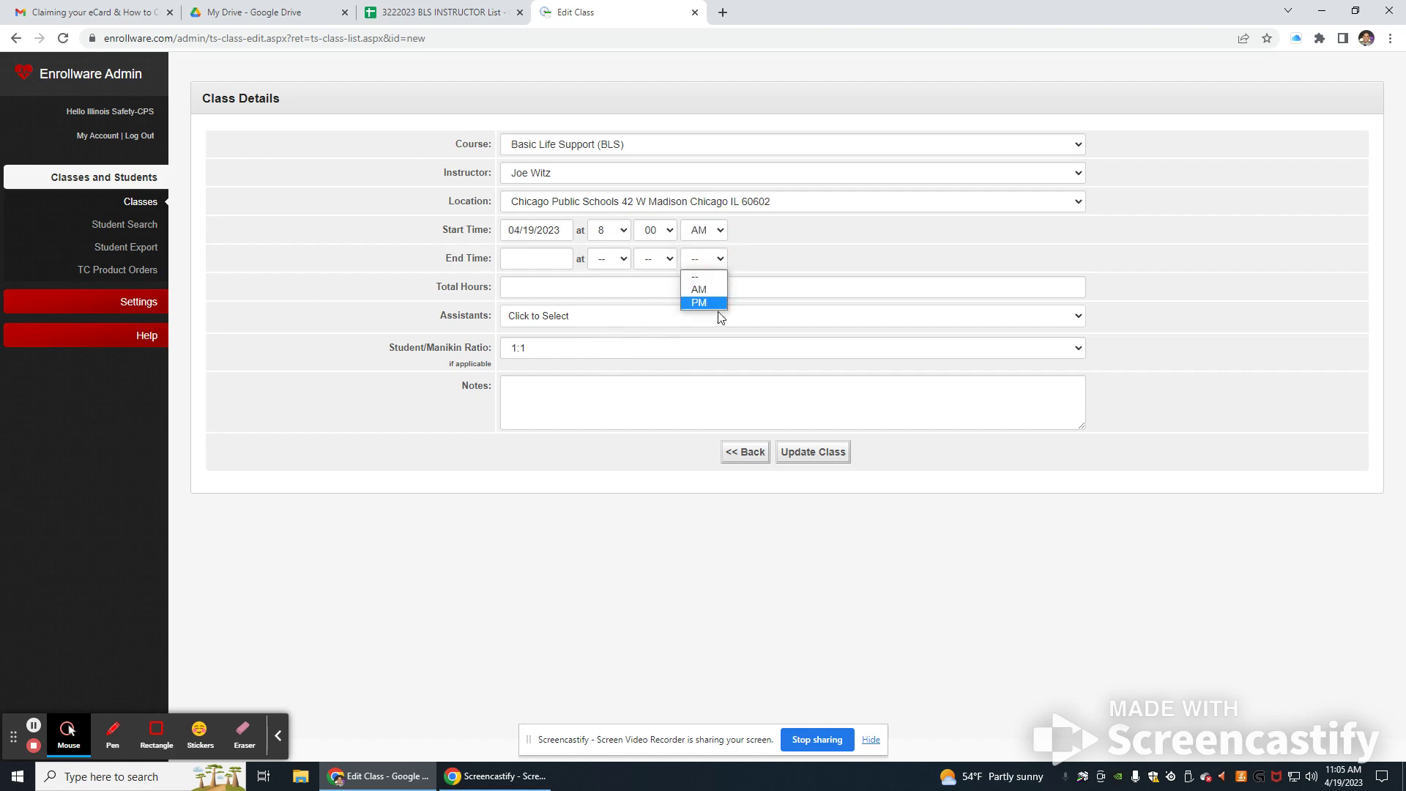
{"action": "left_click", "coordinate": [655, 258]}
{"action": "left_click", "coordinate": [654, 287]}
{"action": "left_click", "coordinate": [612, 260]}
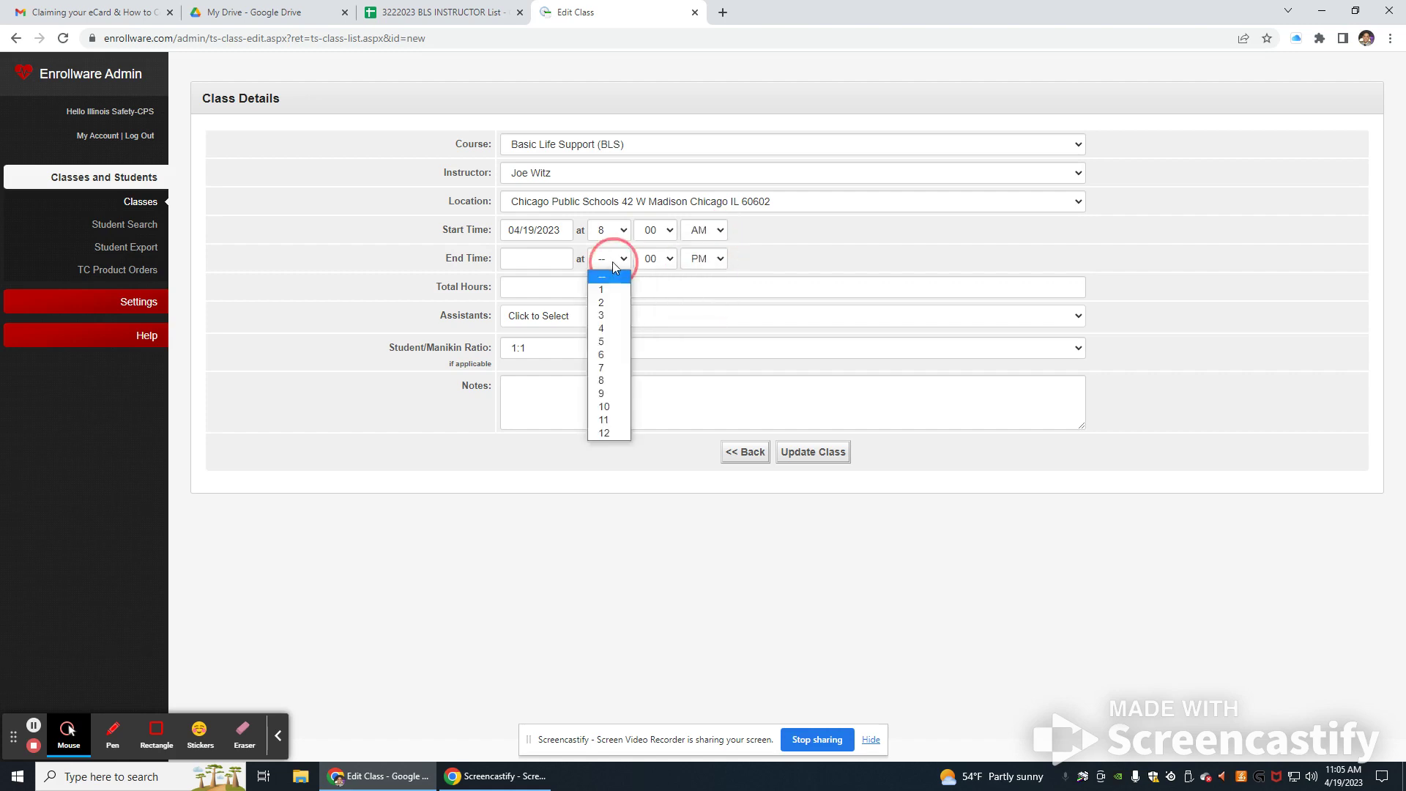
{"action": "left_click", "coordinate": [603, 433]}
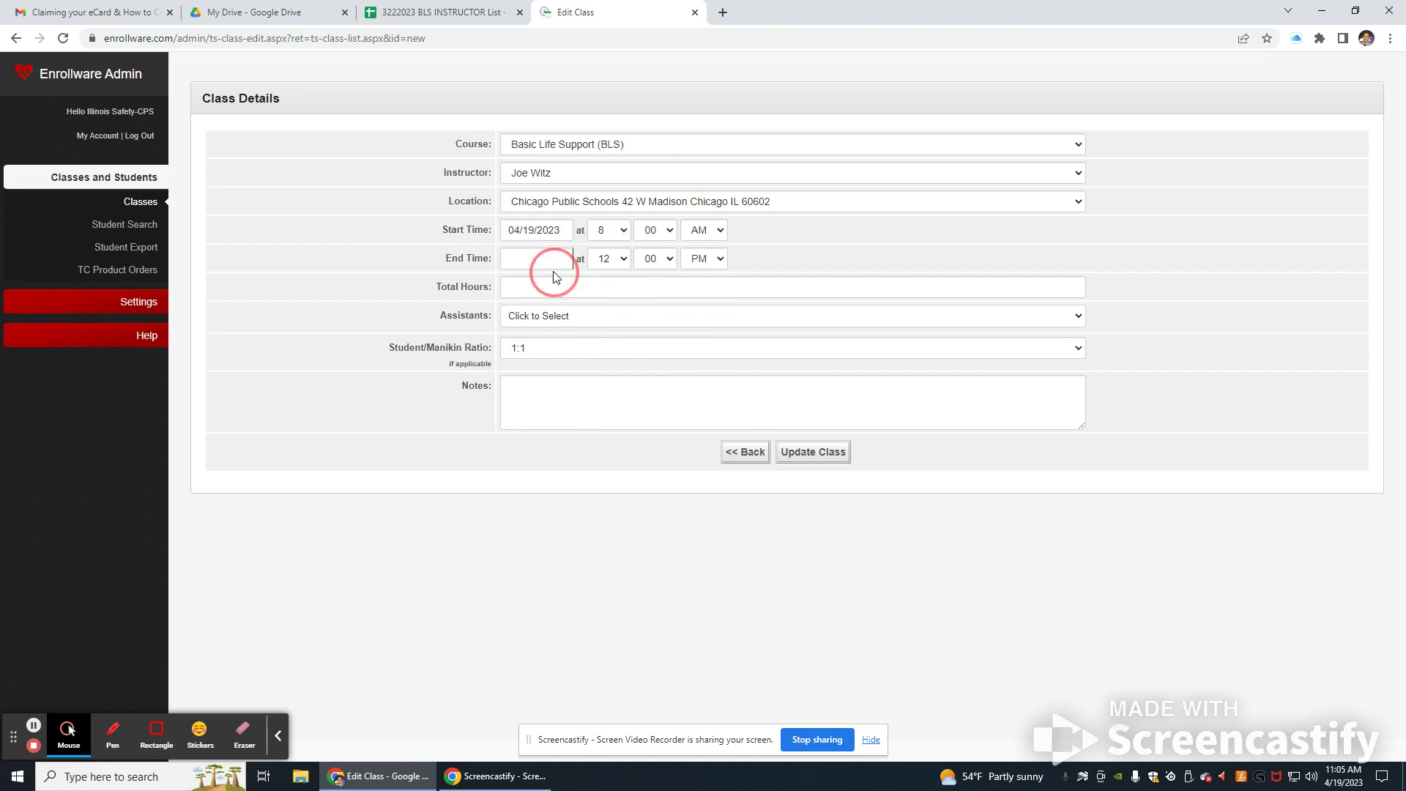
{"action": "left_click", "coordinate": [554, 264]}
{"action": "left_click", "coordinate": [584, 187]}
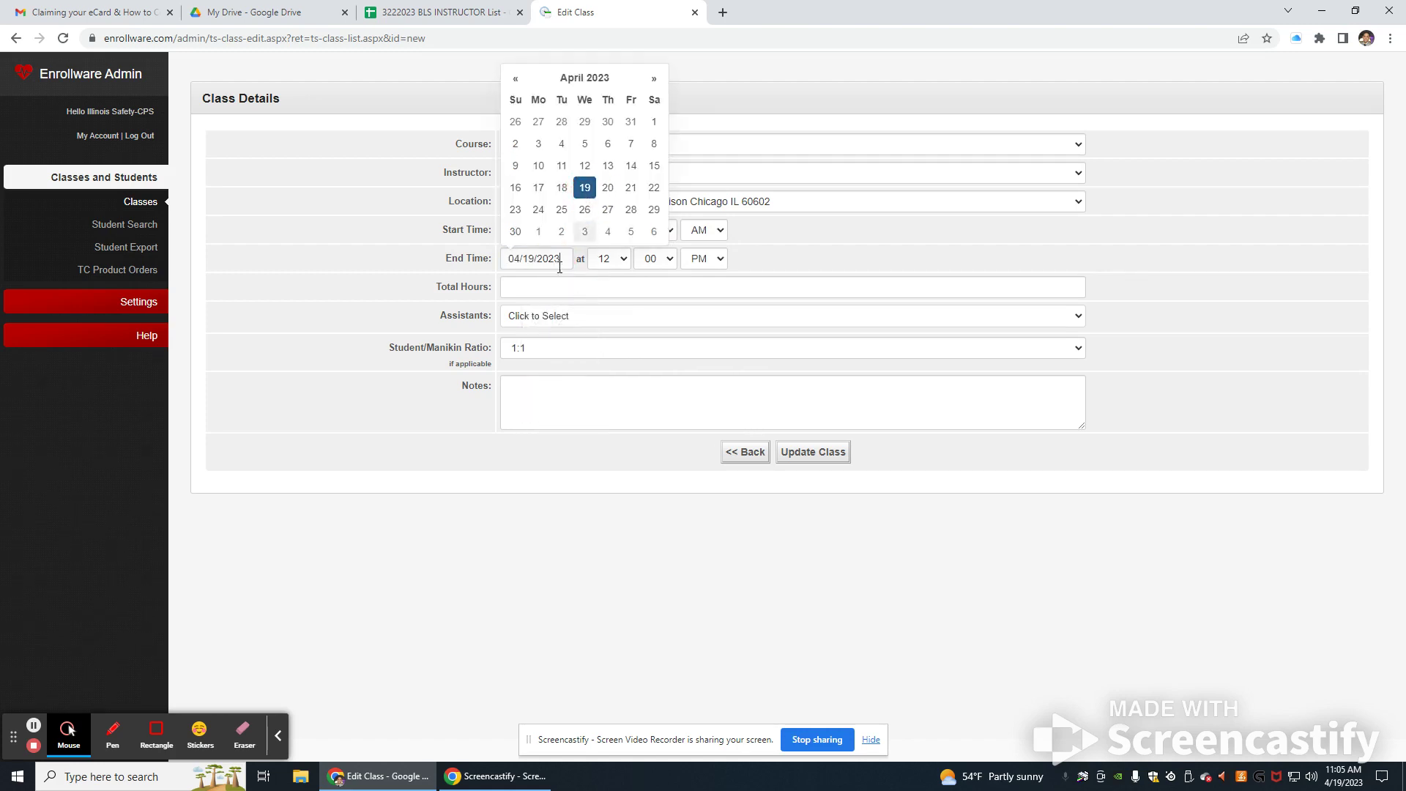
Step: Enter 4 total hours and leave the class with no assistants
{"action": "left_click", "coordinate": [529, 287]}
{"action": "type", "text": "4"}
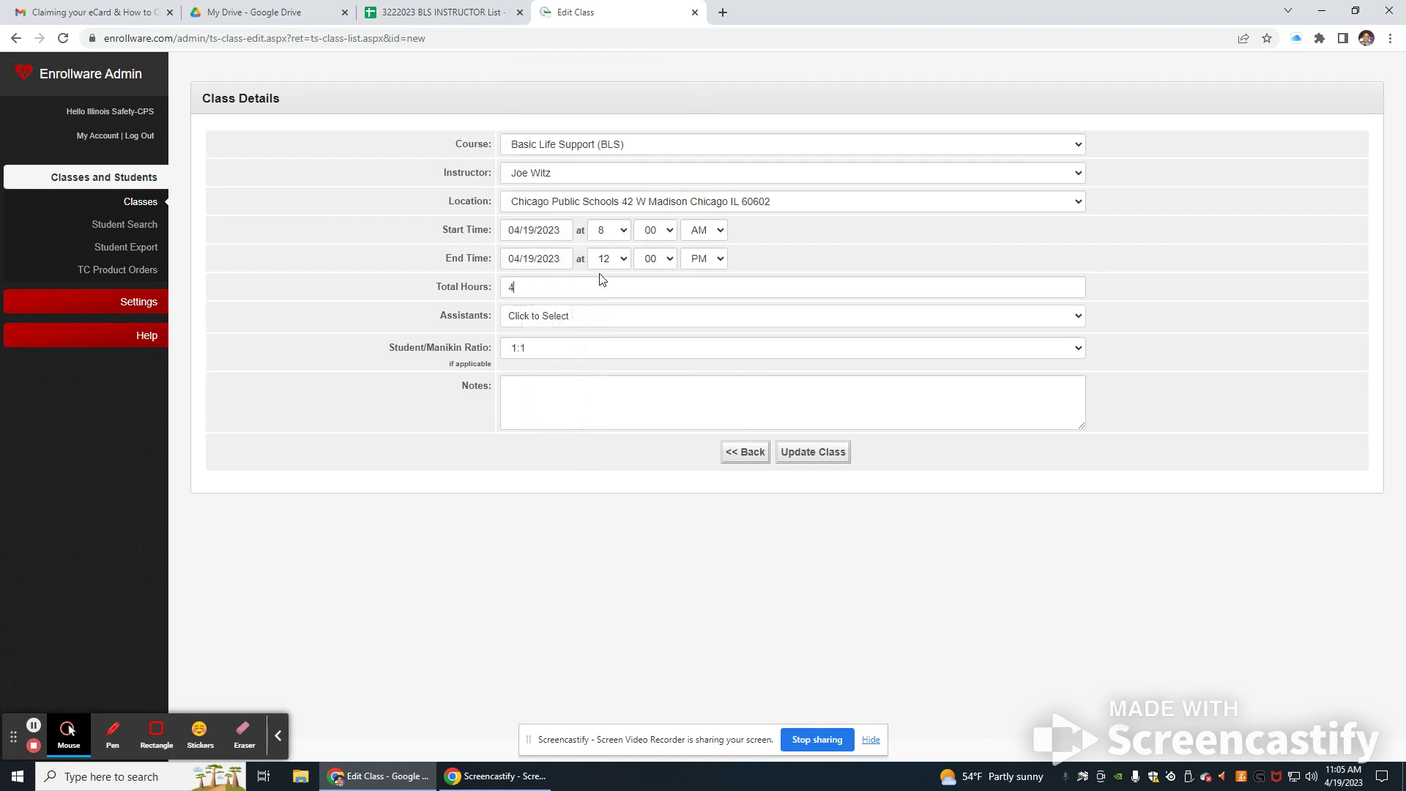
{"action": "left_click", "coordinate": [573, 320]}
{"action": "left_click", "coordinate": [538, 442]}
{"action": "left_click", "coordinate": [551, 318]}
{"action": "left_click", "coordinate": [542, 503]}
{"action": "left_click", "coordinate": [567, 317]}
{"action": "left_click", "coordinate": [546, 394]}
{"action": "left_click", "coordinate": [1065, 339]}
{"action": "left_click", "coordinate": [1065, 339]}
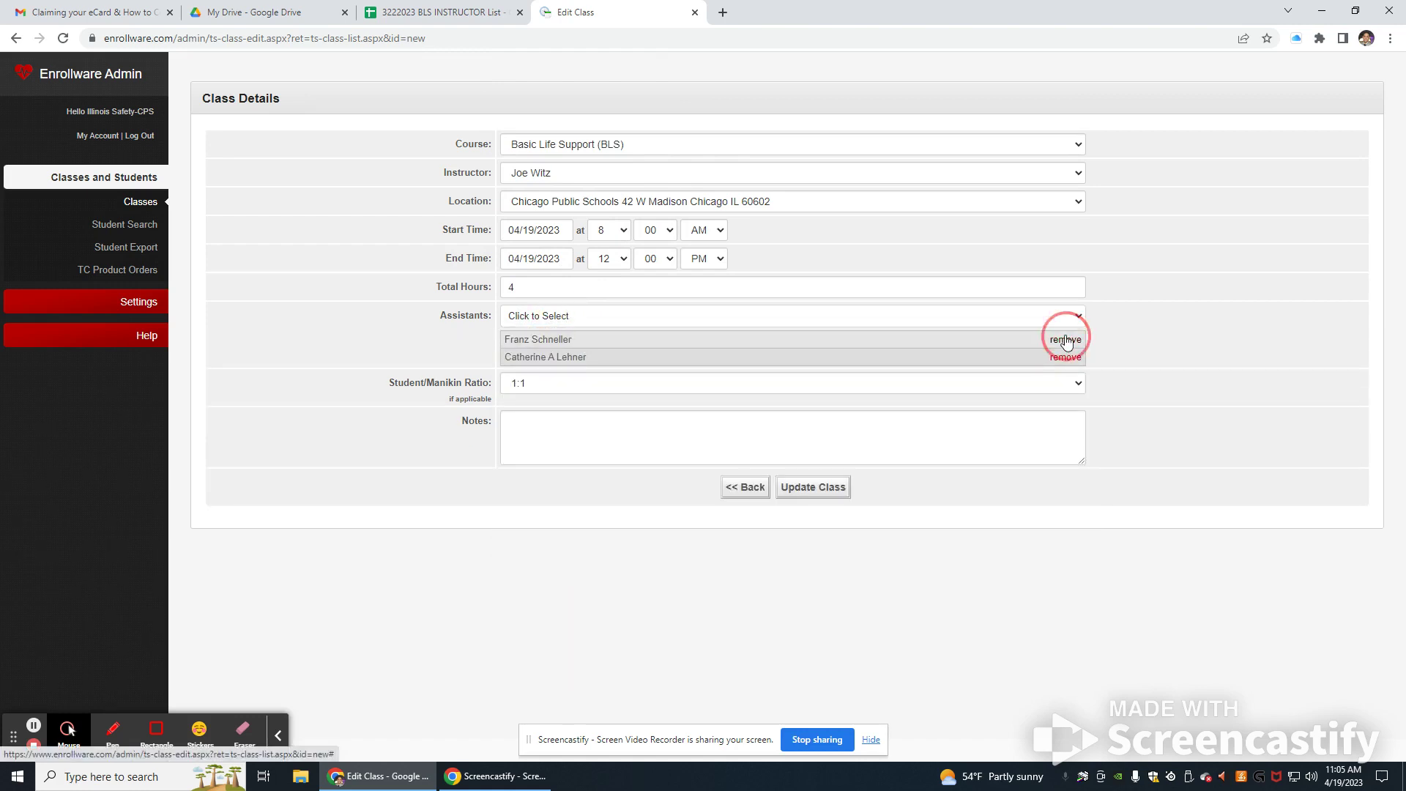
{"action": "left_click", "coordinate": [1066, 339]}
Step: Set the student/manikin ratio to 2:1 and save the new class
{"action": "left_click", "coordinate": [541, 351]}
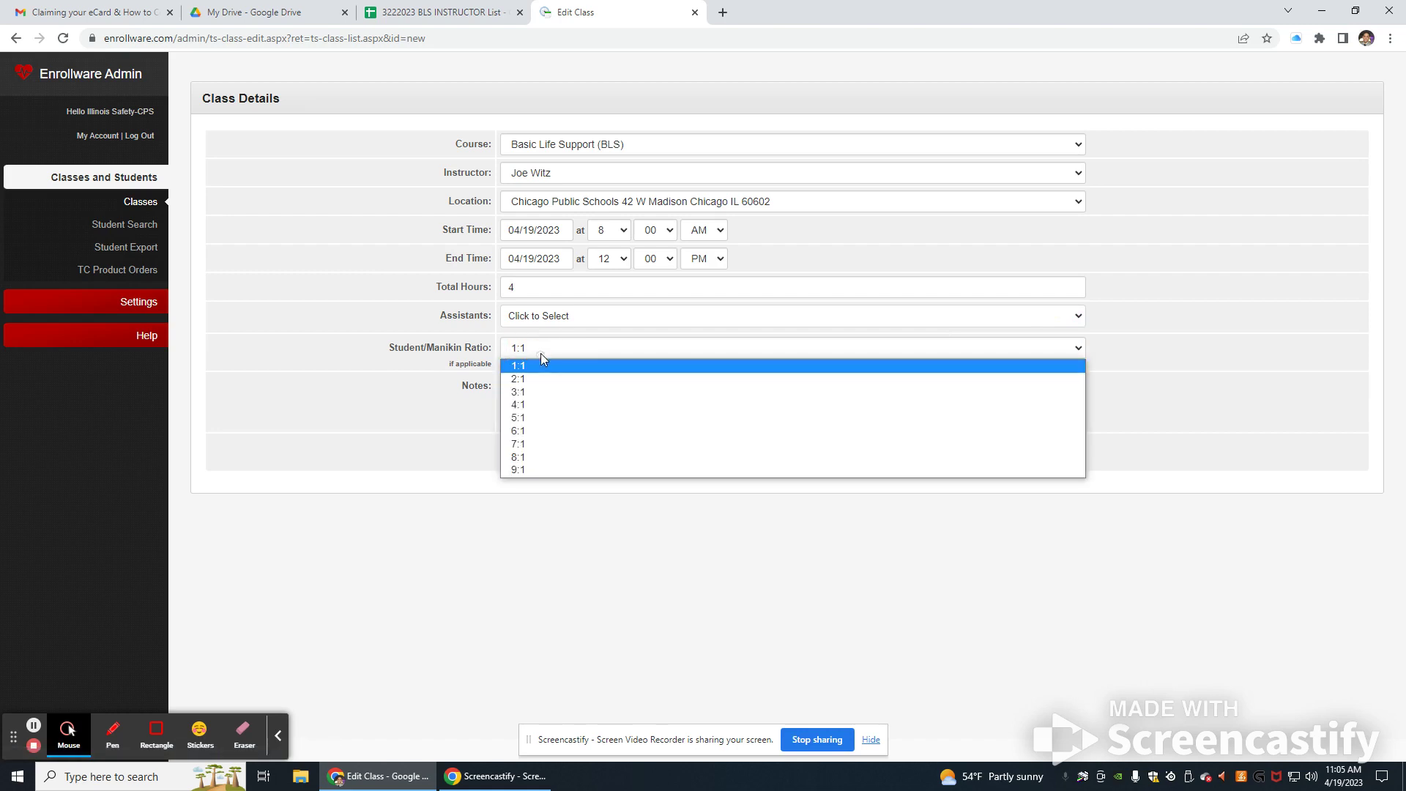
{"action": "left_click", "coordinate": [519, 394]}
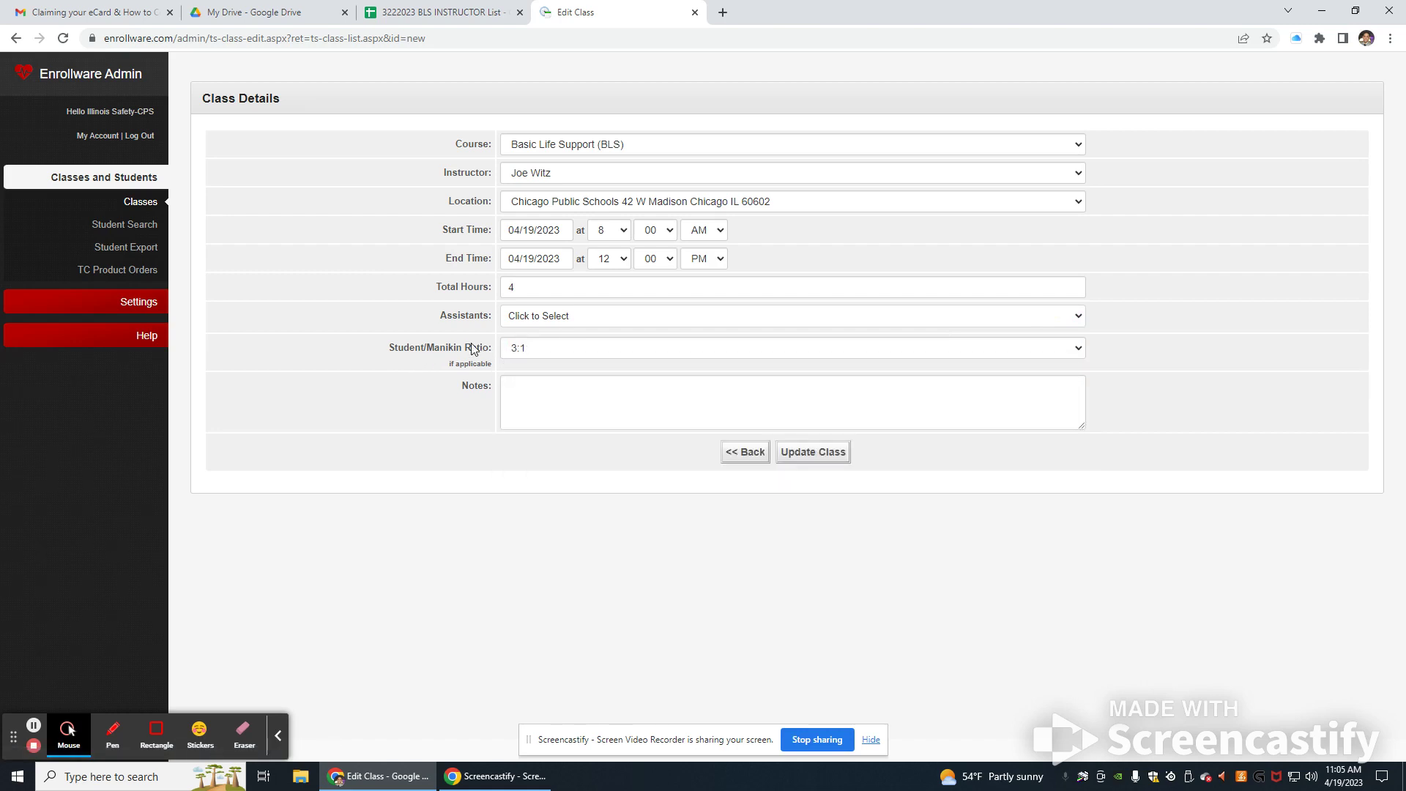
{"action": "left_click", "coordinate": [517, 355]}
{"action": "left_click", "coordinate": [521, 378]}
{"action": "left_click", "coordinate": [815, 458]}
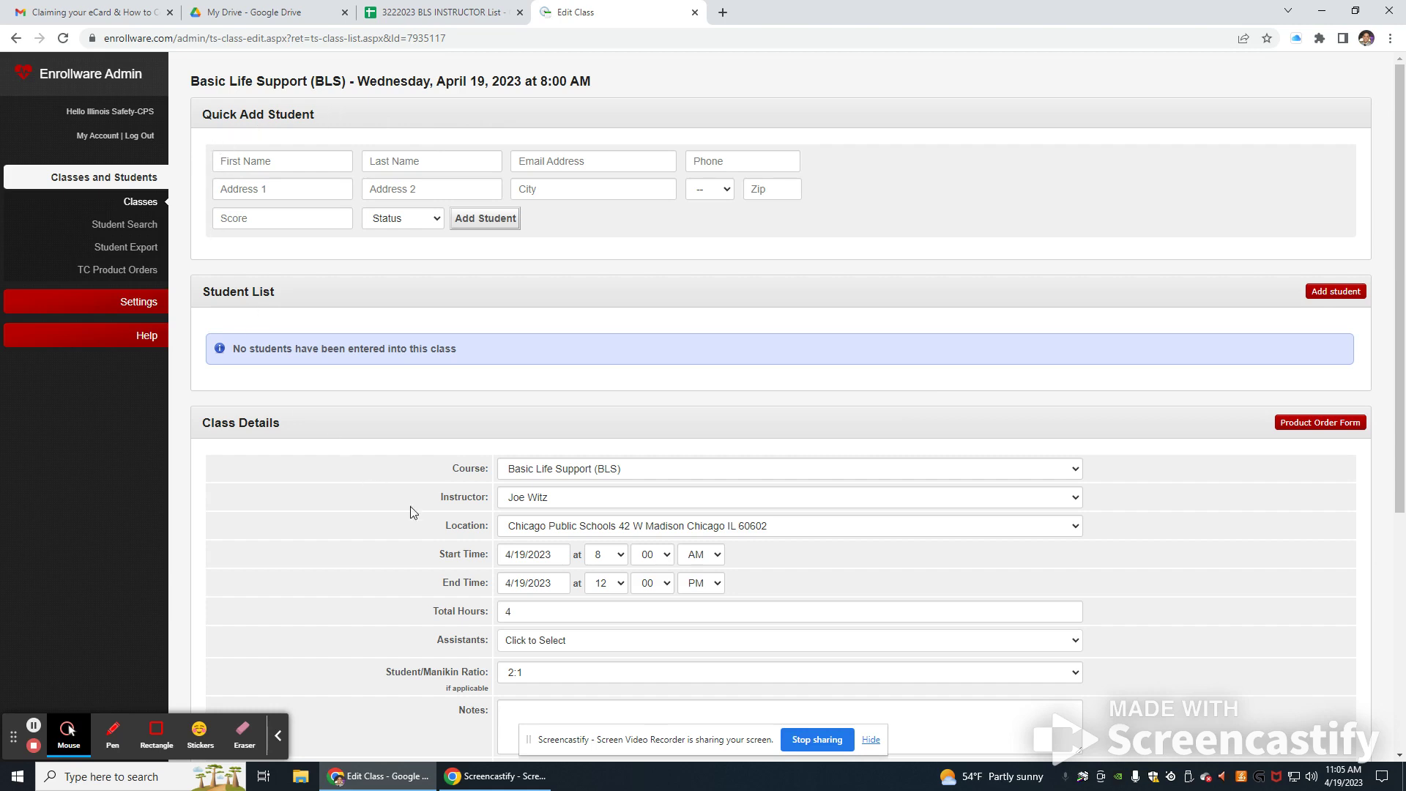
Step: Enter the first student's first name, last name and e-mail address
{"action": "scroll", "coordinate": [820, 595], "scroll_direction": "down", "scroll_amount": 3}
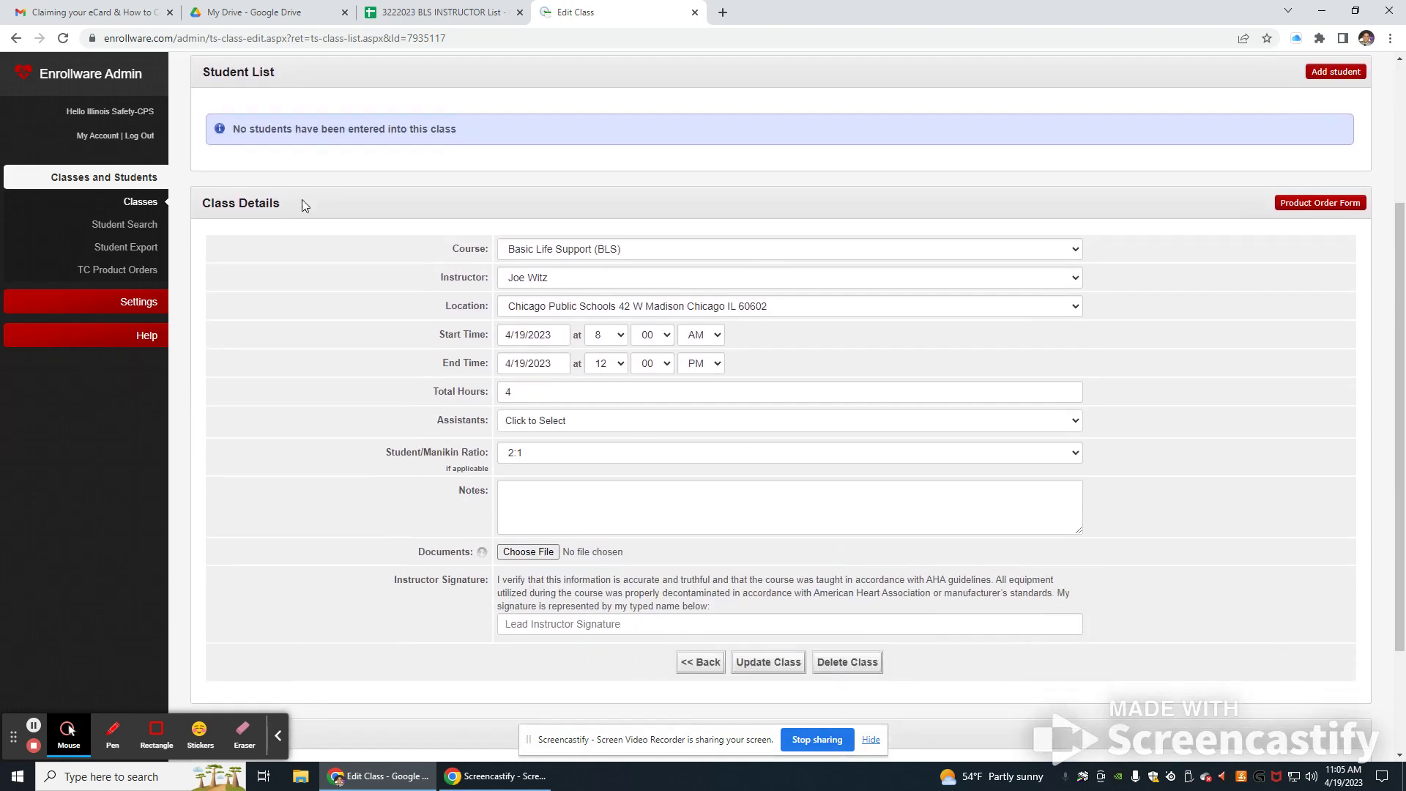
{"action": "scroll", "coordinate": [476, 344], "scroll_direction": "up", "scroll_amount": 3}
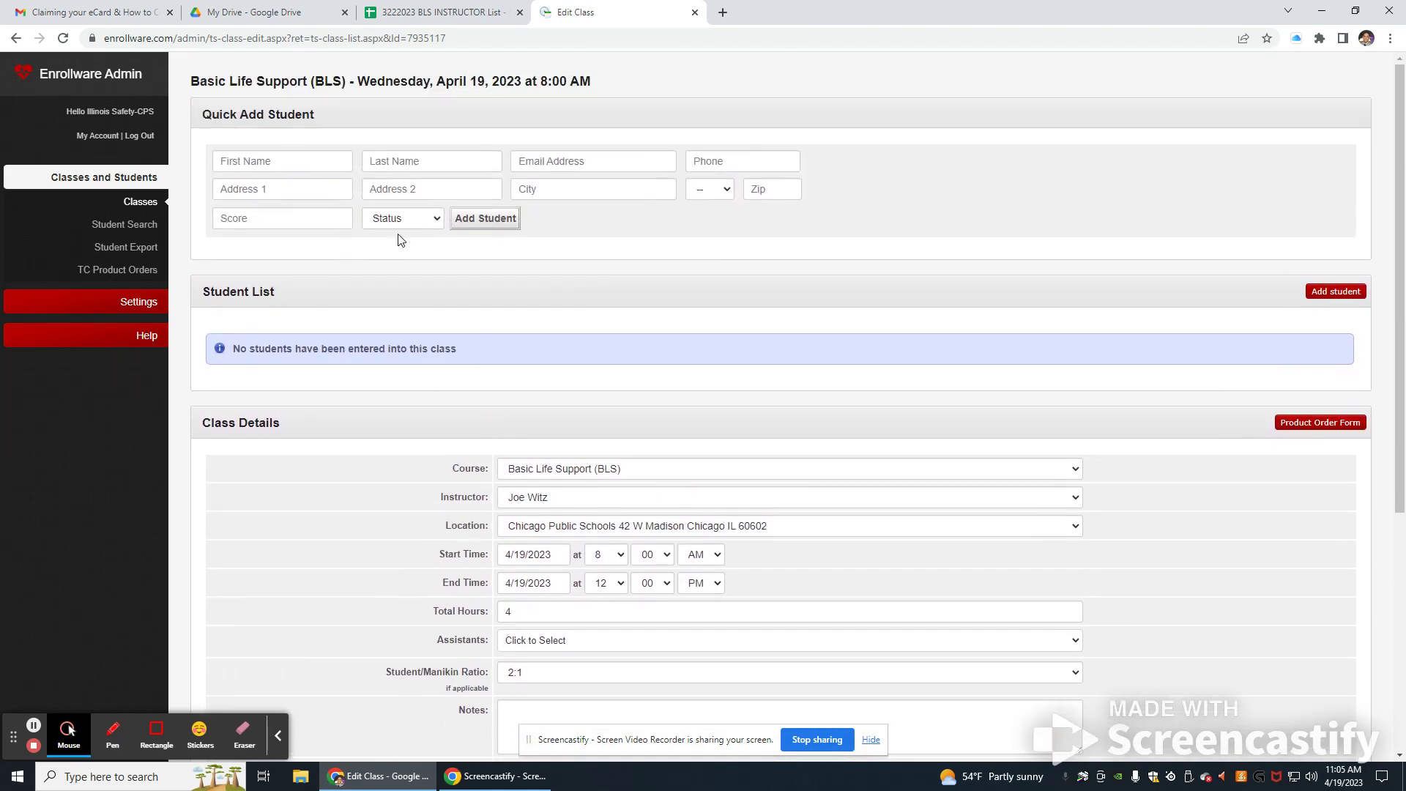
{"action": "left_click", "coordinate": [290, 156]}
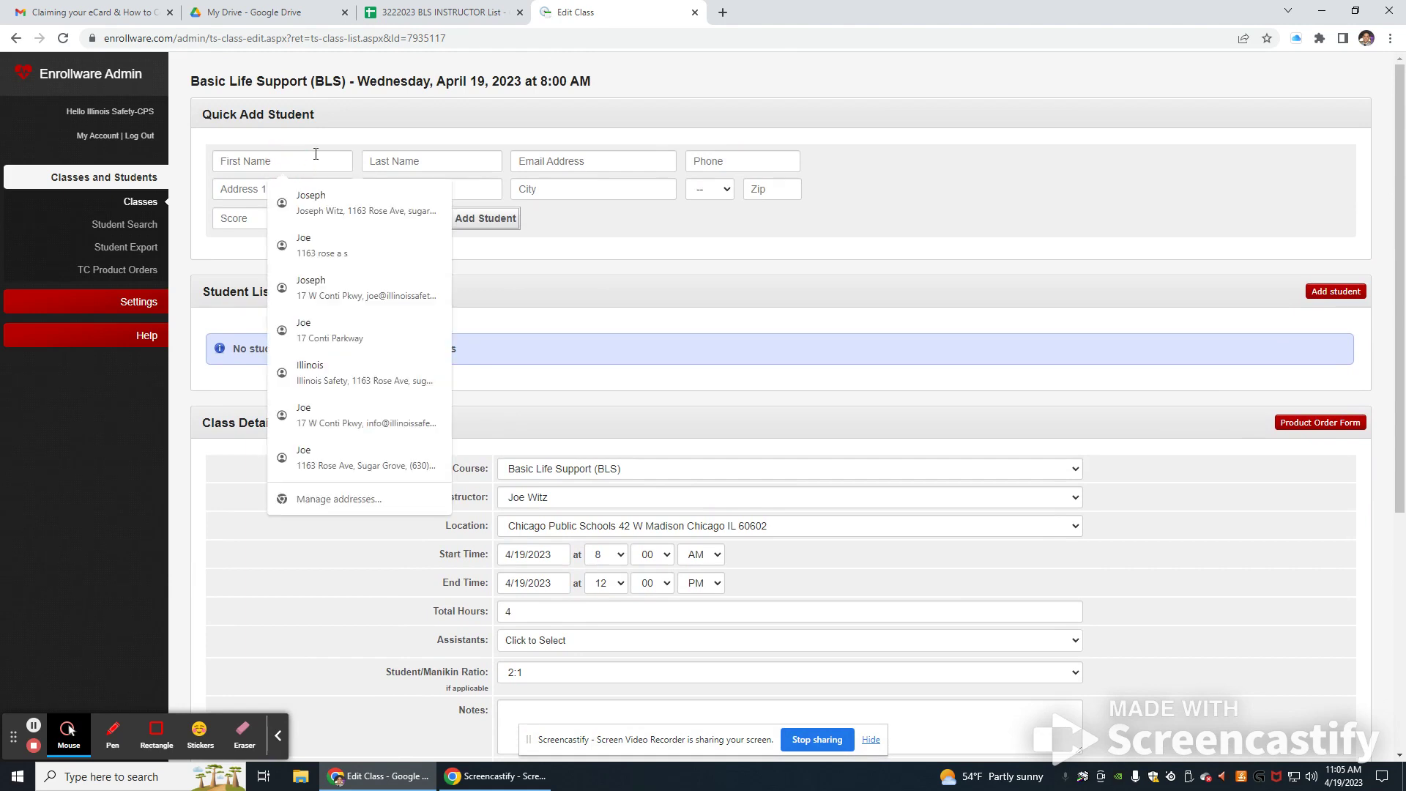
{"action": "key", "text": "Tab"}
{"action": "key", "text": "Tab"}
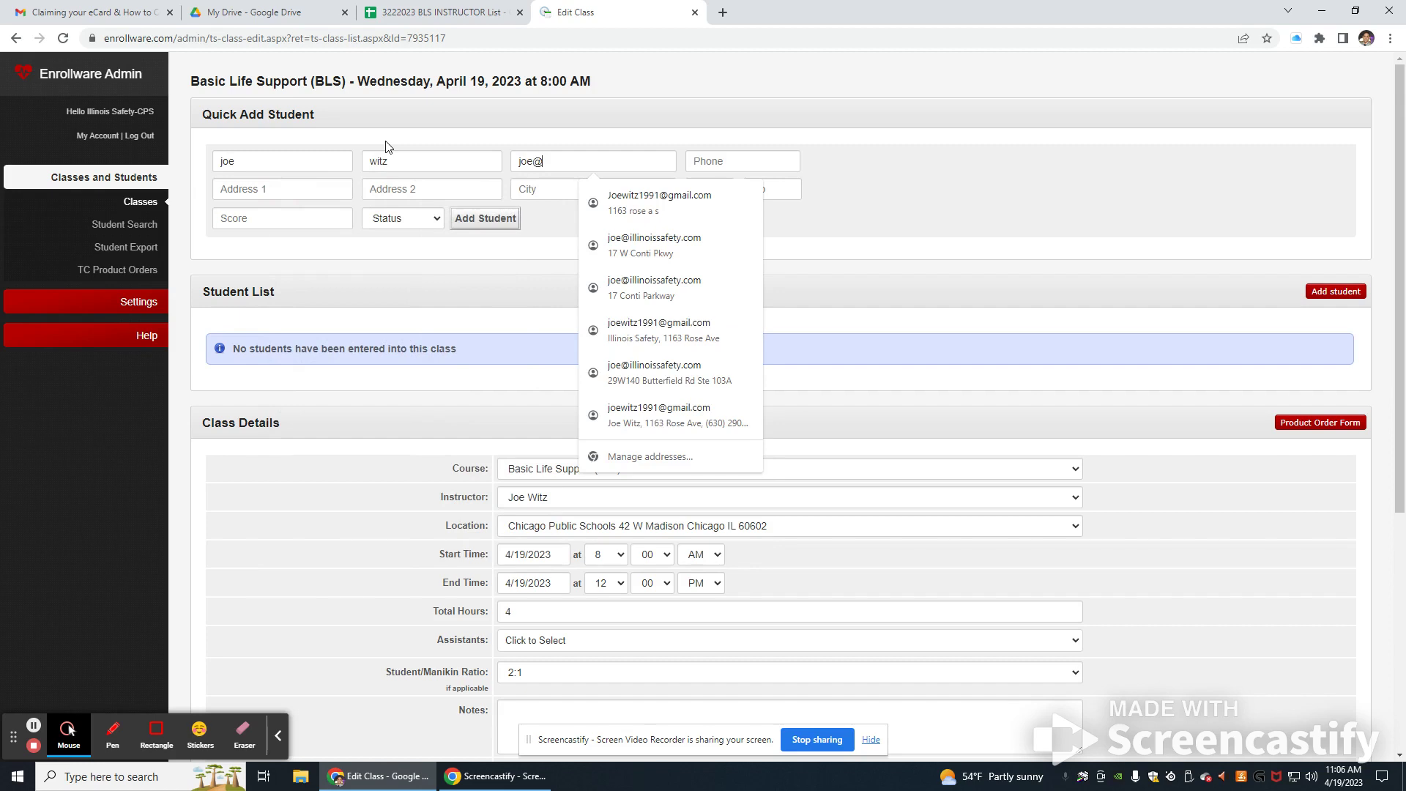
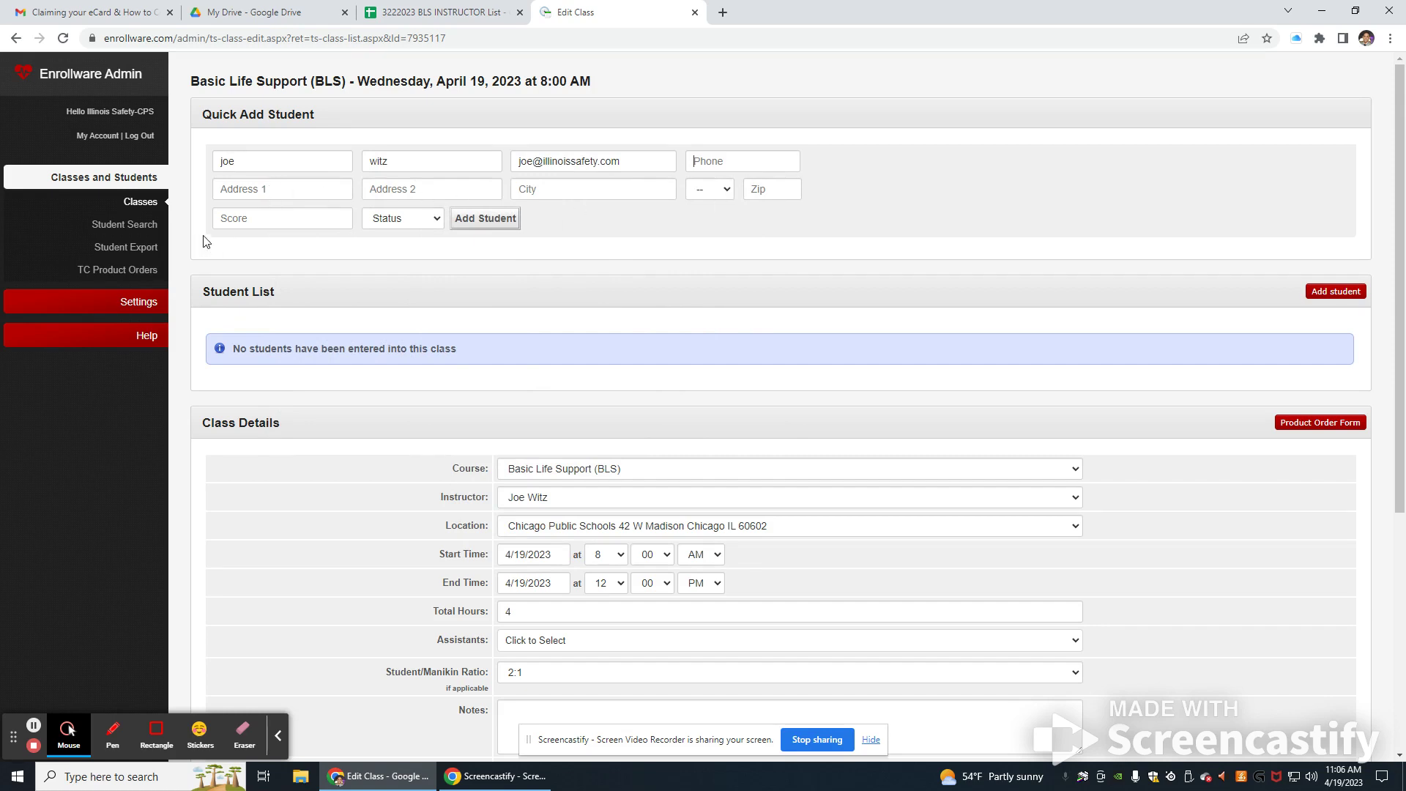
Step: Set the student's score to 84
{"action": "left_click", "coordinate": [251, 214]}
{"action": "type", "text": "100"}
{"action": "double_click", "coordinate": [288, 218]}
{"action": "type", "text": "96"}
{"action": "key", "text": "BackSpace"}
{"action": "type", "text": "4"}
{"action": "key", "text": "BackSpace"}
{"action": "type", "text": "2"}
{"action": "key", "text": "BackSpace"}
{"action": "key", "text": "BackSpace"}
{"action": "type", "text": "88"}
{"action": "key", "text": "BackSpace"}
{"action": "type", "text": "4"}
Step: Mark the student Complete and add them to the class roster
{"action": "double_click", "coordinate": [212, 218]}
{"action": "left_click", "coordinate": [381, 220]}
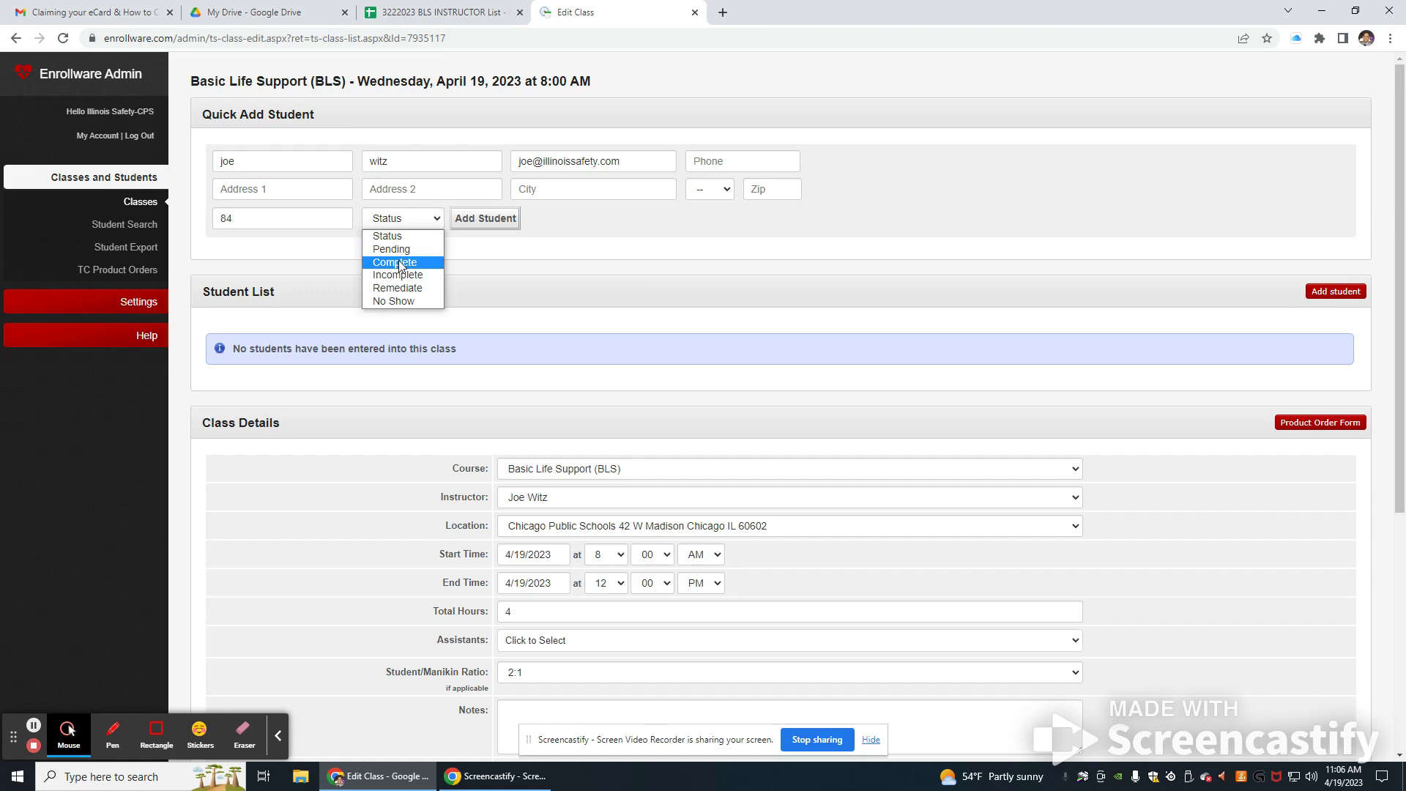
{"action": "left_click", "coordinate": [399, 263]}
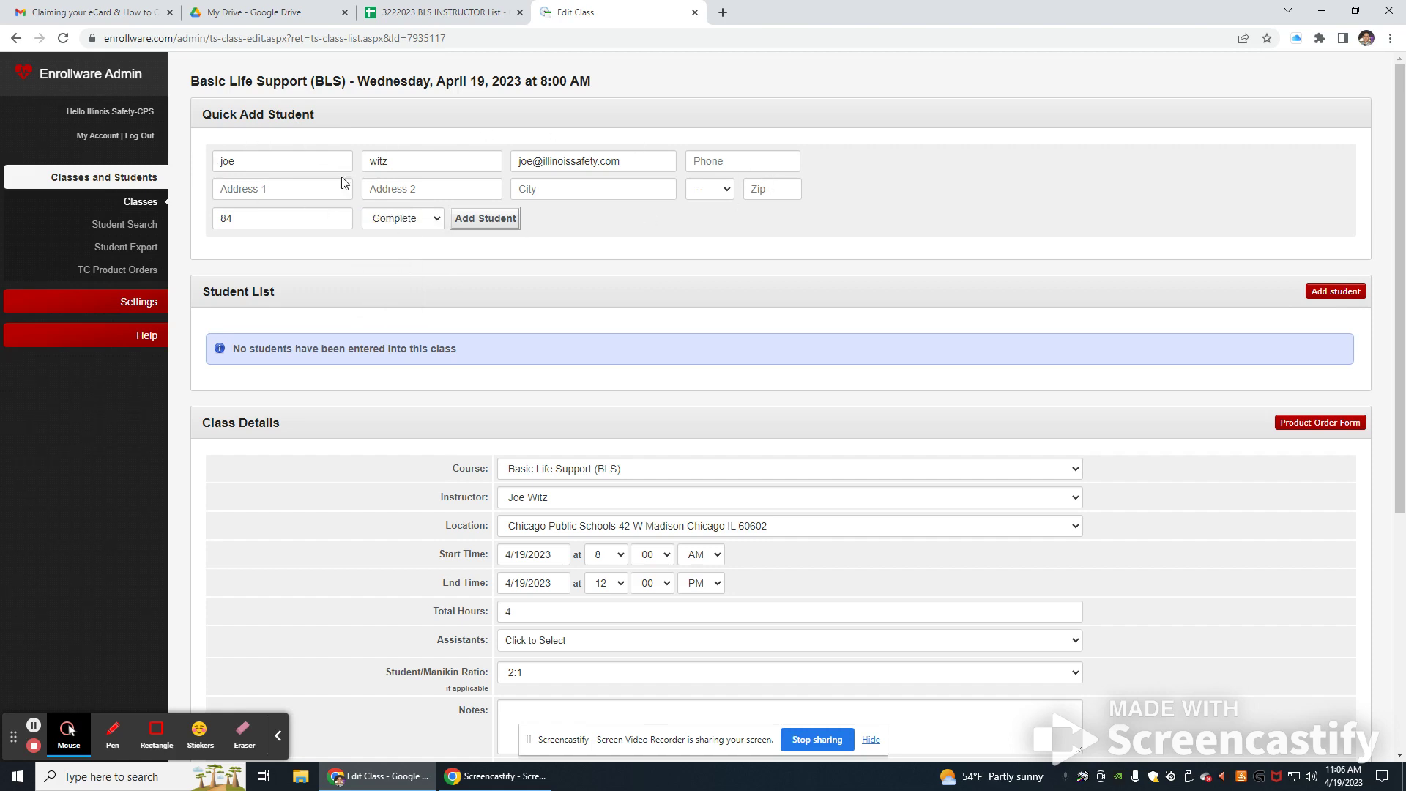
{"action": "left_click", "coordinate": [483, 220]}
Step: Enter the second student's first name, last name and e-mail address
{"action": "left_click", "coordinate": [257, 166]}
{"action": "type", "text": "John"}
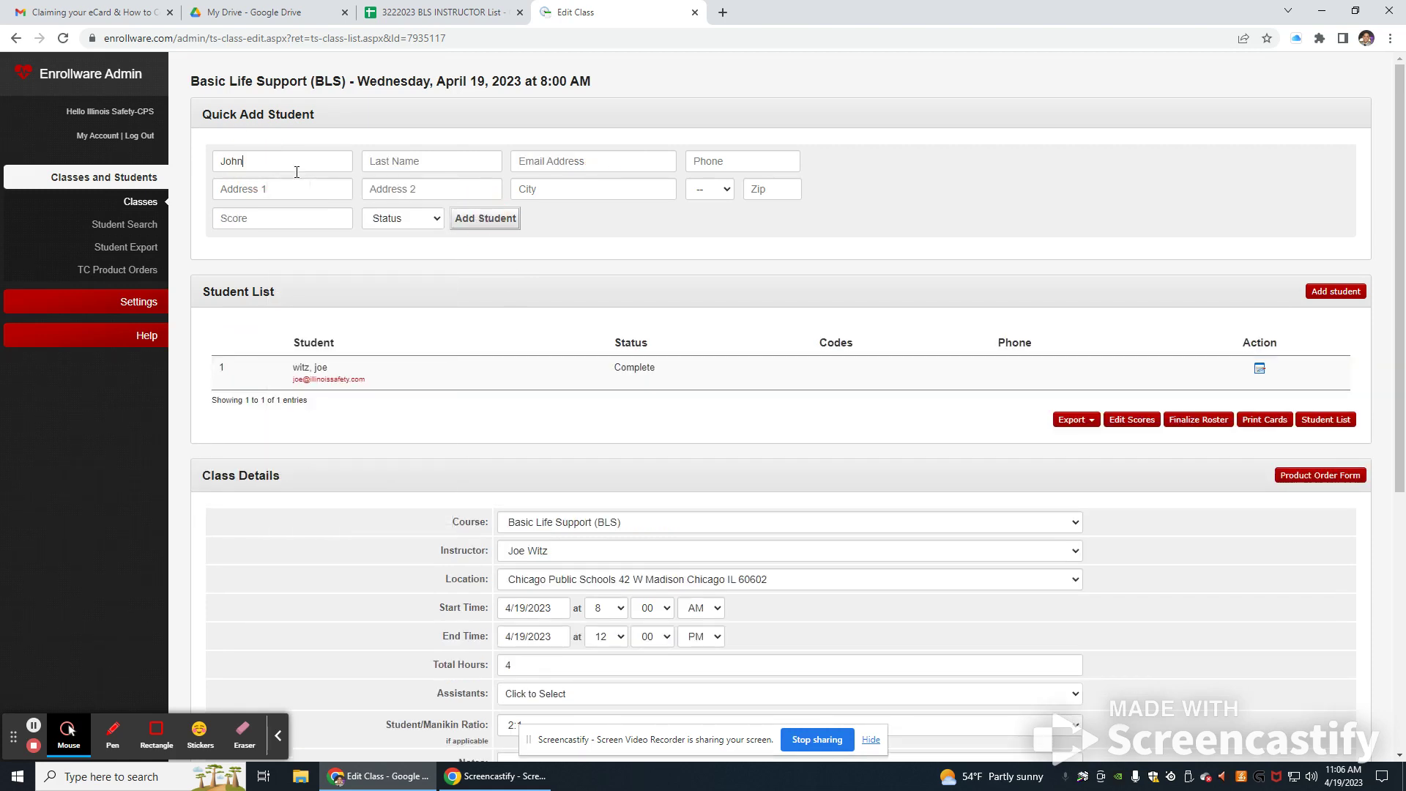
{"action": "type", "text": "Snui"}
{"action": "key", "text": "BackSpace"}
{"action": "key", "text": "BackSpace"}
{"action": "type", "text": "mith"}
{"action": "key", "text": "Tab"}
{"action": "type", "text": "john@smith/"}
Step: Give the second student a score of 100 and Complete status, and add them to the roster
{"action": "left_click", "coordinate": [323, 218]}
{"action": "type", "text": "100"}
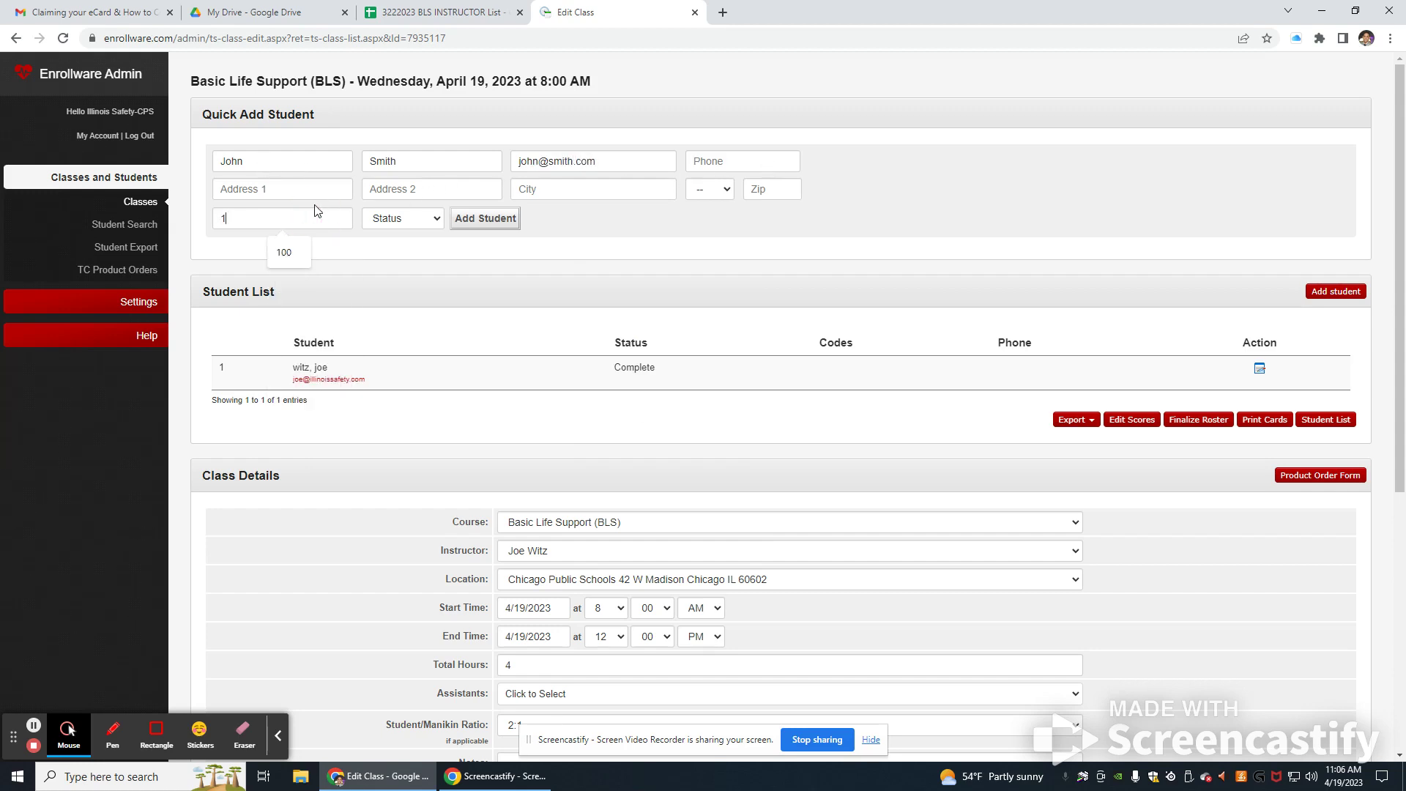
{"action": "left_click", "coordinate": [410, 223]}
{"action": "left_click", "coordinate": [416, 252]}
{"action": "left_click", "coordinate": [407, 224]}
{"action": "left_click", "coordinate": [419, 262]}
{"action": "left_click", "coordinate": [515, 222]}
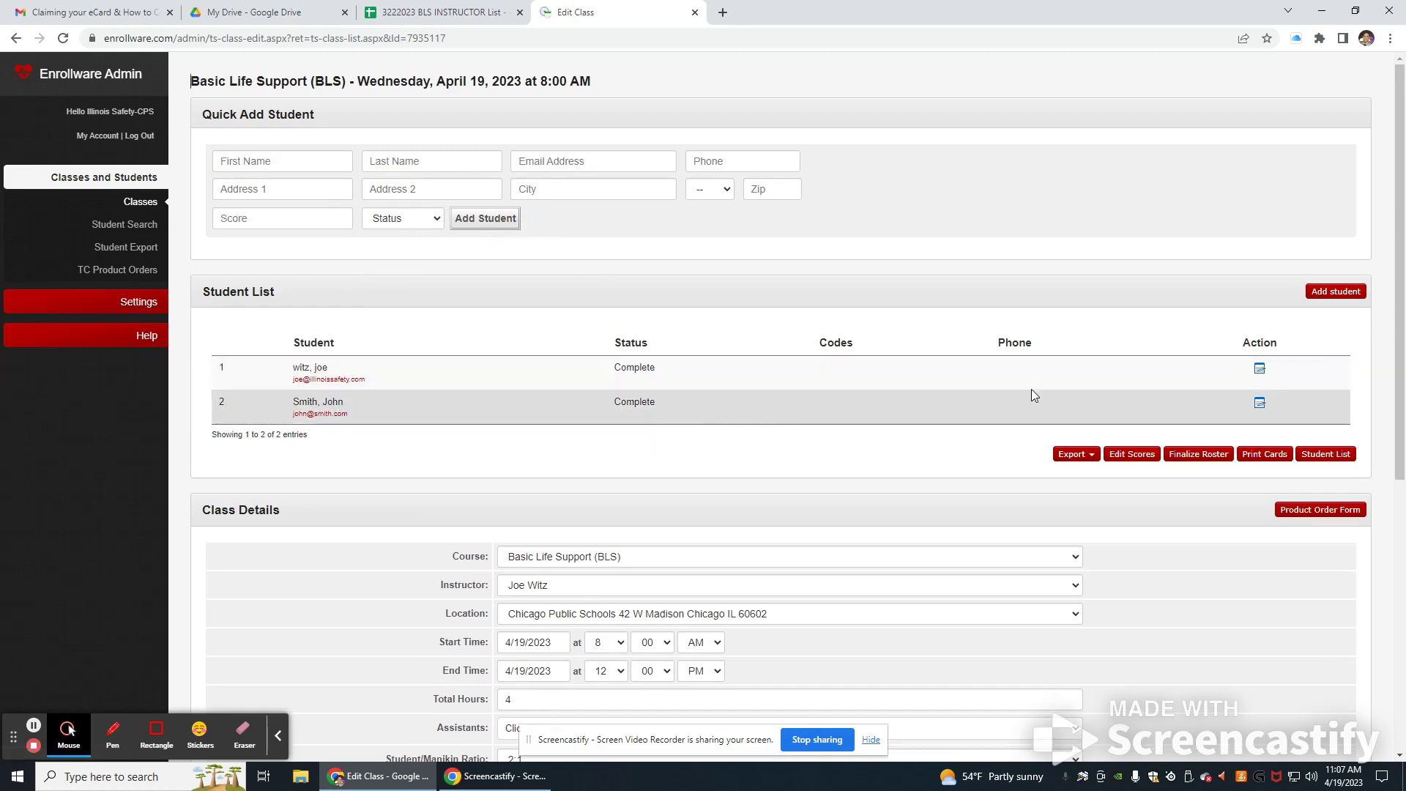
Step: Review the Class Details and Documents help, save with Update Class, and check both students' Complete status
{"action": "scroll", "coordinate": [497, 417], "scroll_direction": "down", "scroll_amount": 5}
{"action": "scroll", "coordinate": [522, 439], "scroll_direction": "down", "scroll_amount": 1}
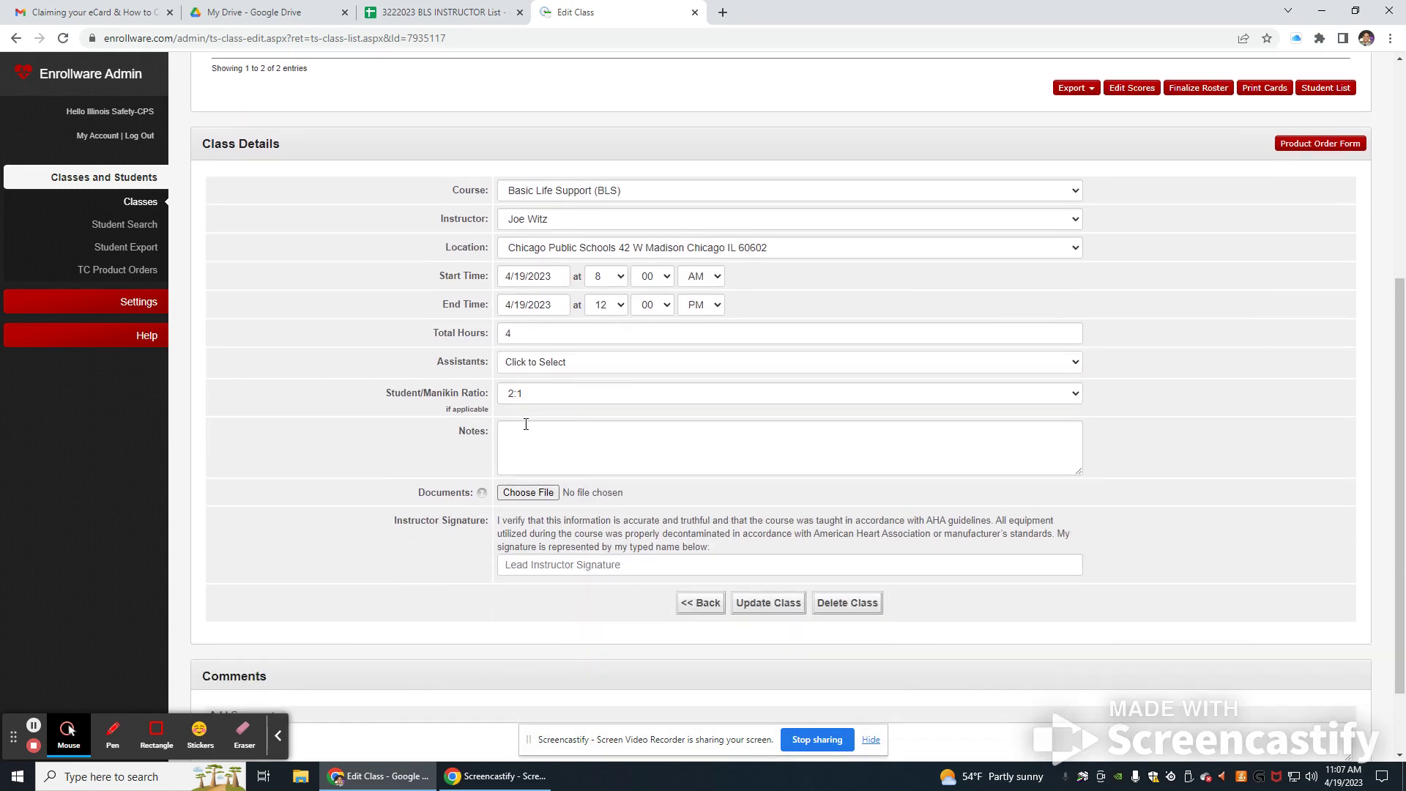
{"action": "scroll", "coordinate": [522, 498], "scroll_direction": "up", "scroll_amount": 4}
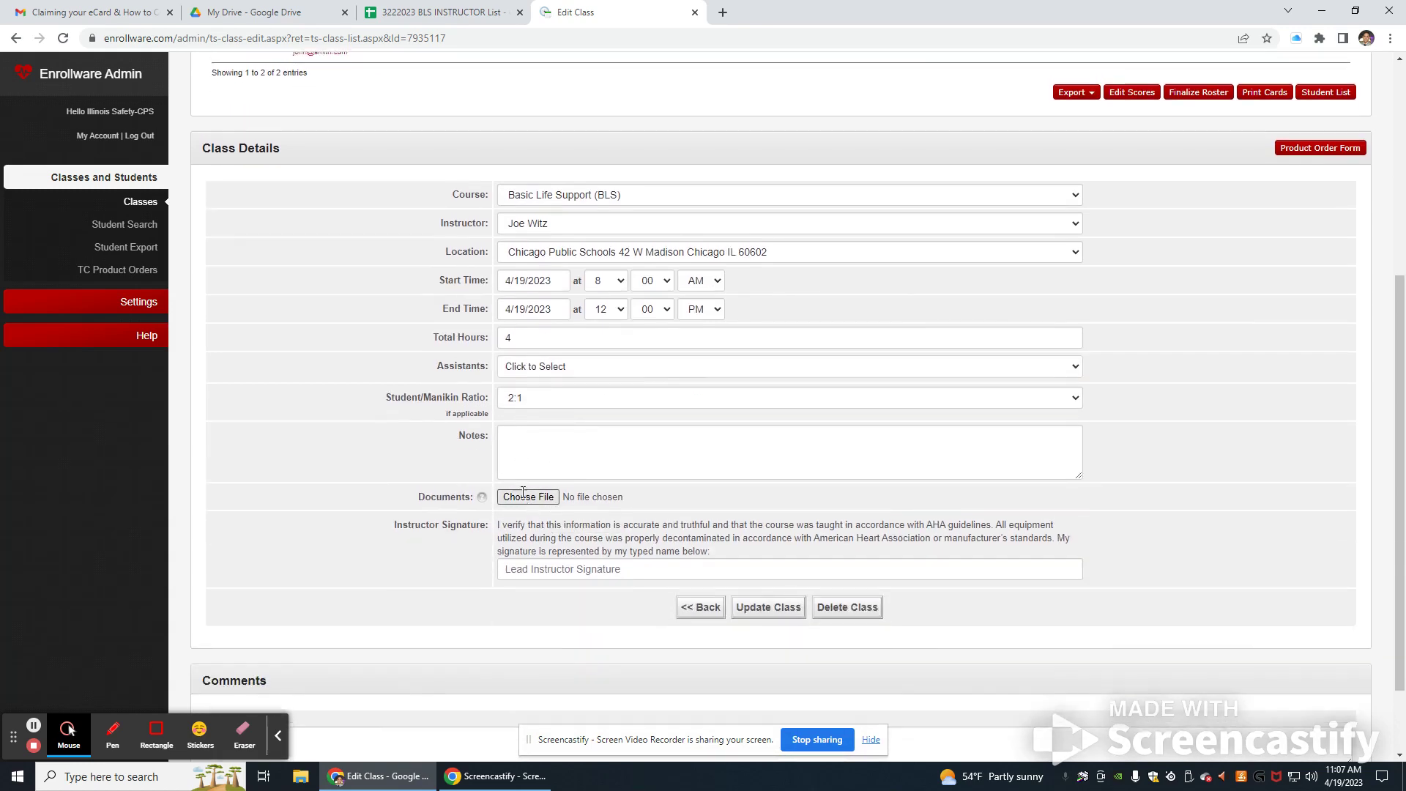
{"action": "scroll", "coordinate": [521, 496], "scroll_direction": "up", "scroll_amount": 2}
{"action": "scroll", "coordinate": [520, 495], "scroll_direction": "down", "scroll_amount": 5}
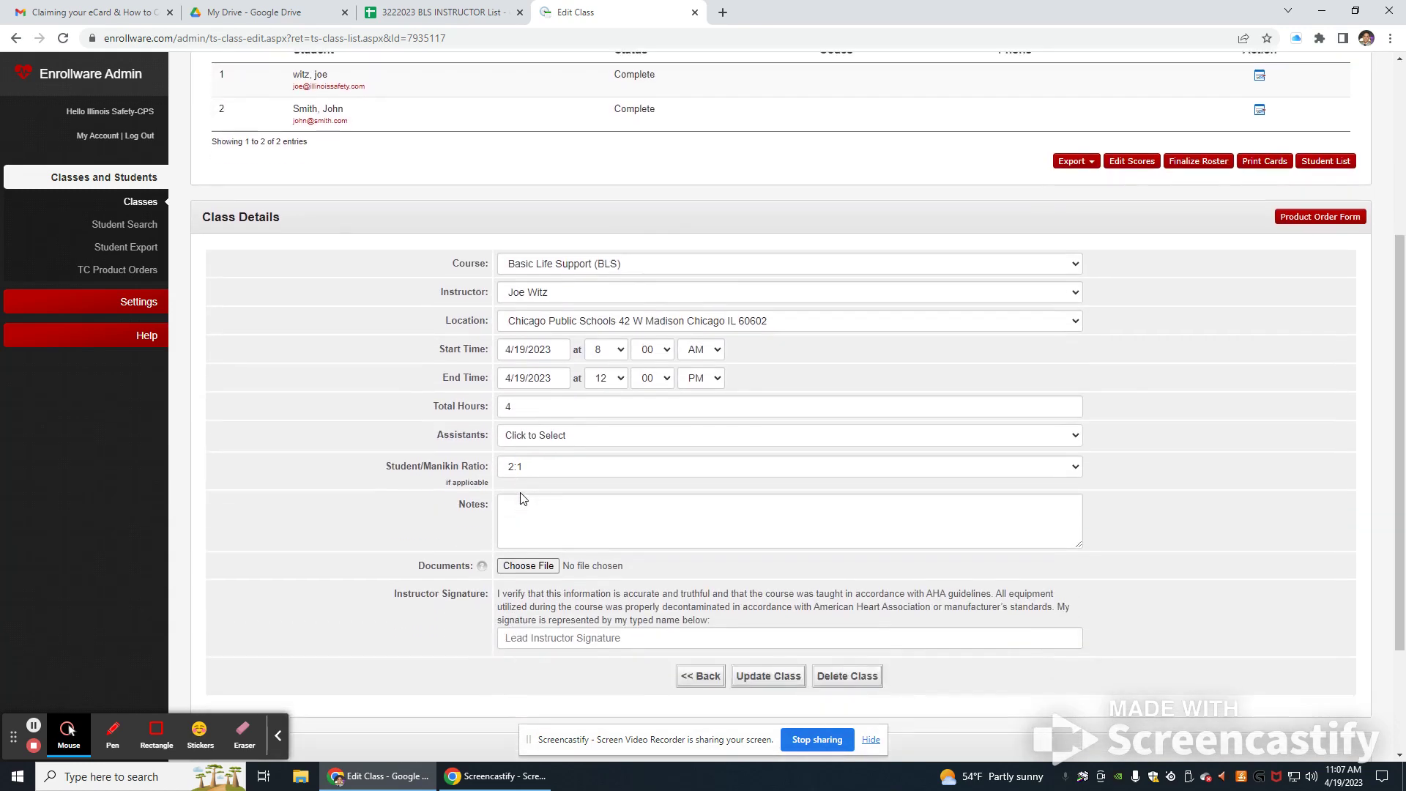
{"action": "scroll", "coordinate": [529, 496], "scroll_direction": "down", "scroll_amount": 1}
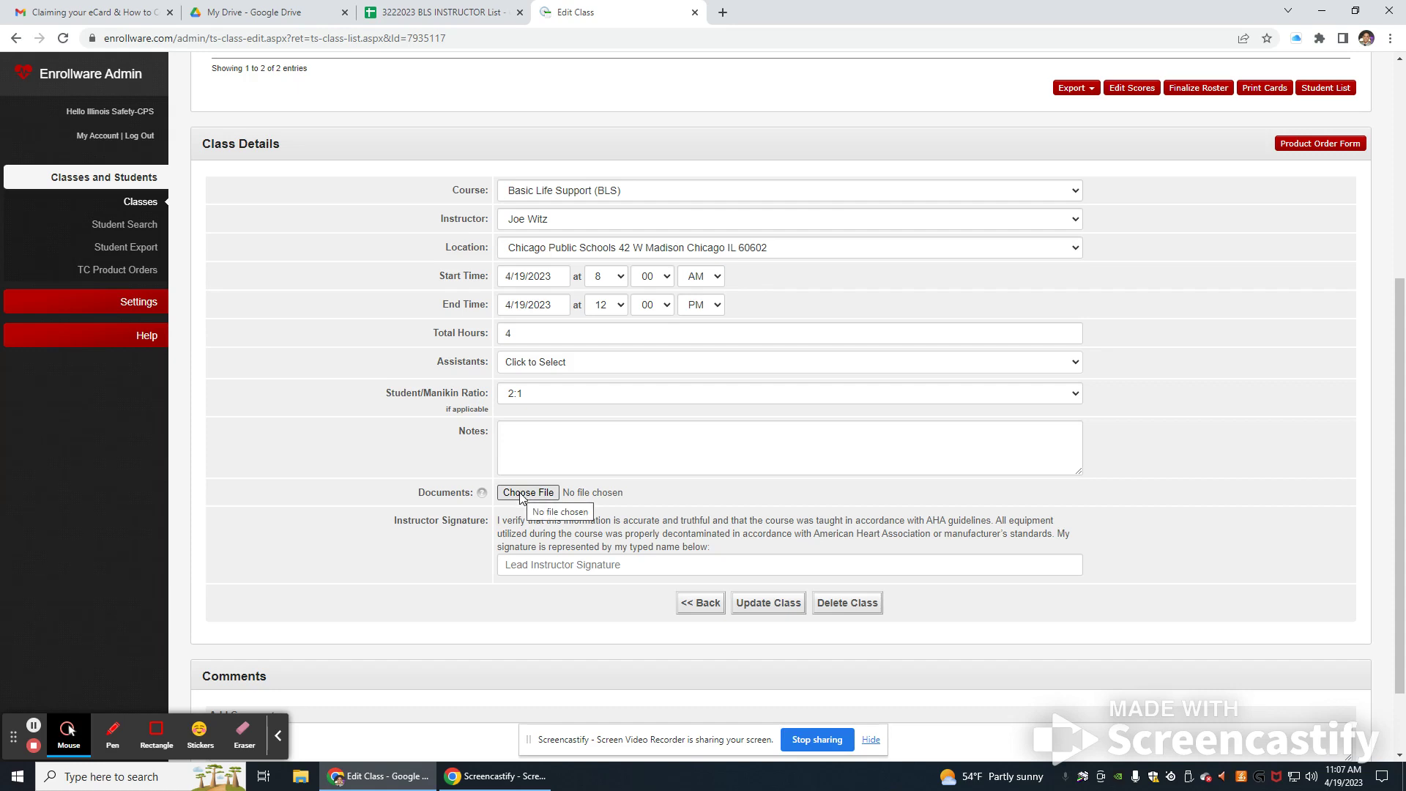
{"action": "mouse_move", "coordinate": [487, 499]}
{"action": "left_click", "coordinate": [769, 602]}
{"action": "scroll", "coordinate": [771, 587], "scroll_direction": "up", "scroll_amount": 5}
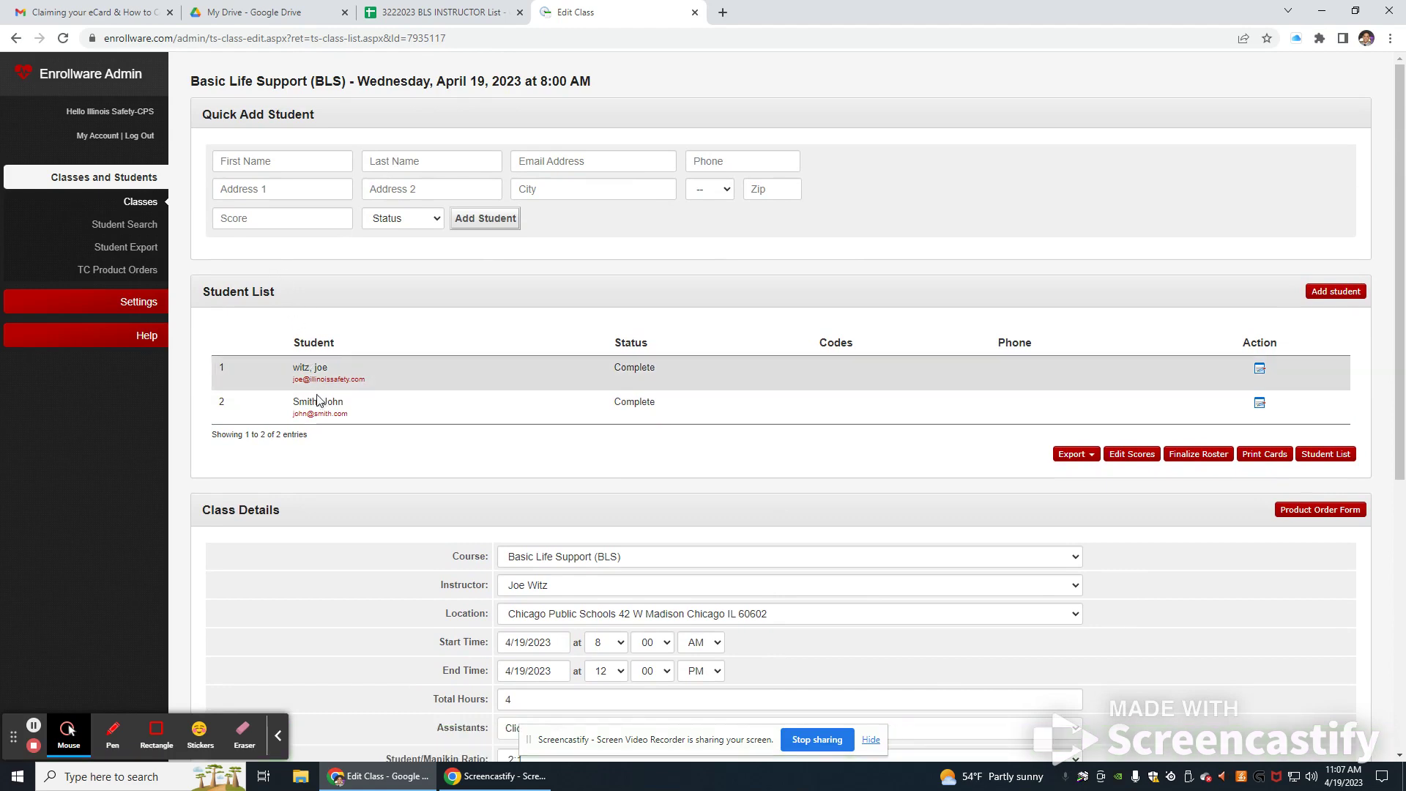
{"action": "scroll", "coordinate": [349, 589], "scroll_direction": "down", "scroll_amount": 2}
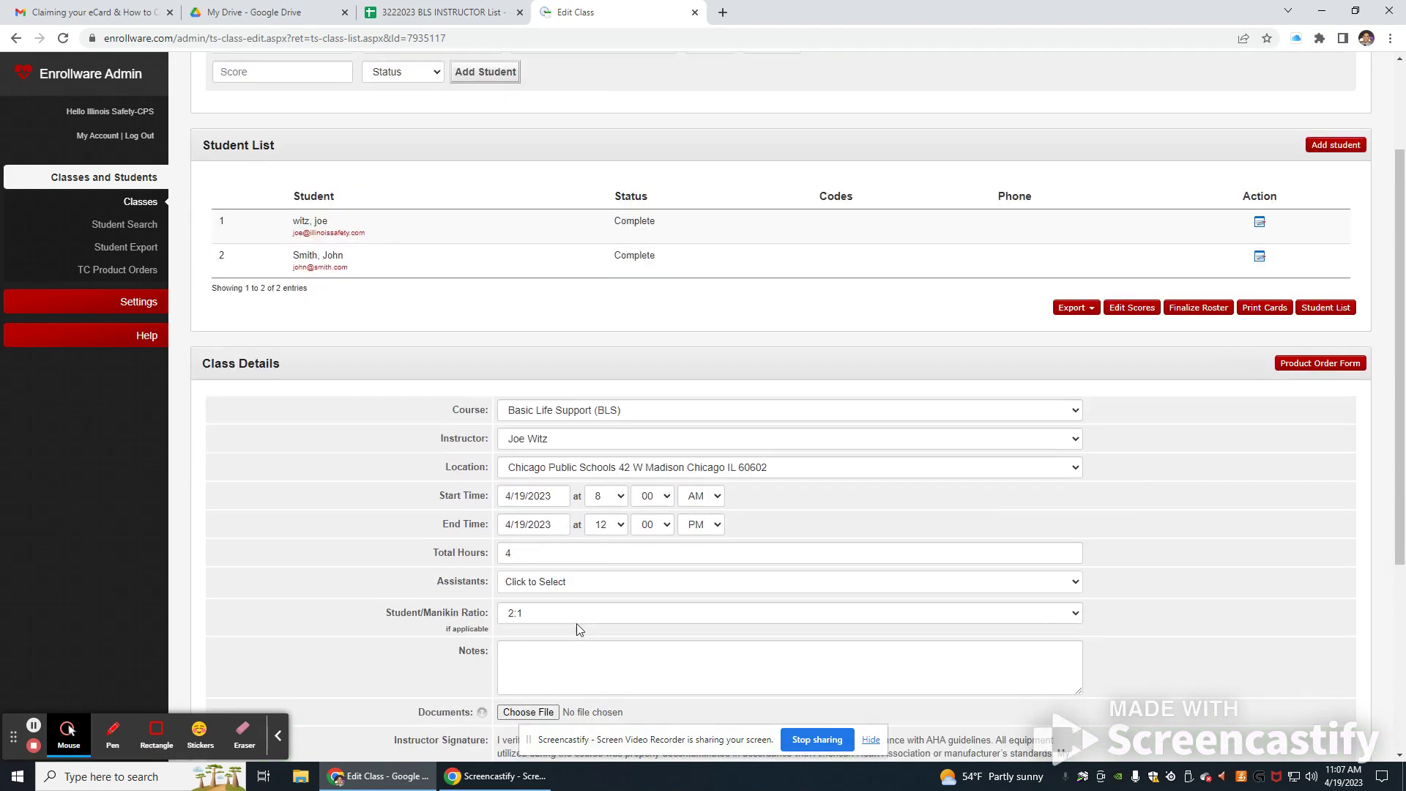
{"action": "scroll", "coordinate": [537, 593], "scroll_direction": "down", "scroll_amount": 2}
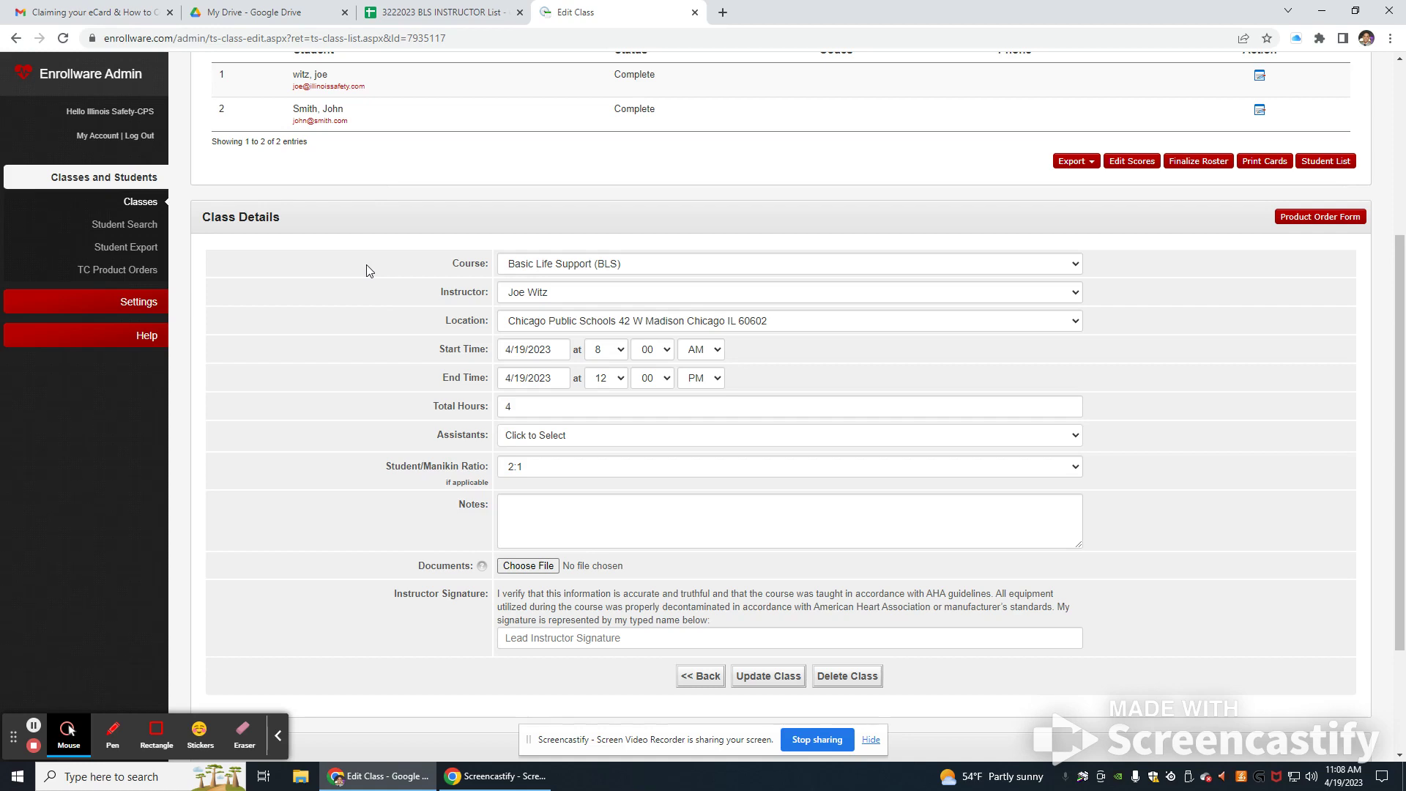
{"action": "scroll", "coordinate": [369, 271], "scroll_direction": "up", "scroll_amount": 2}
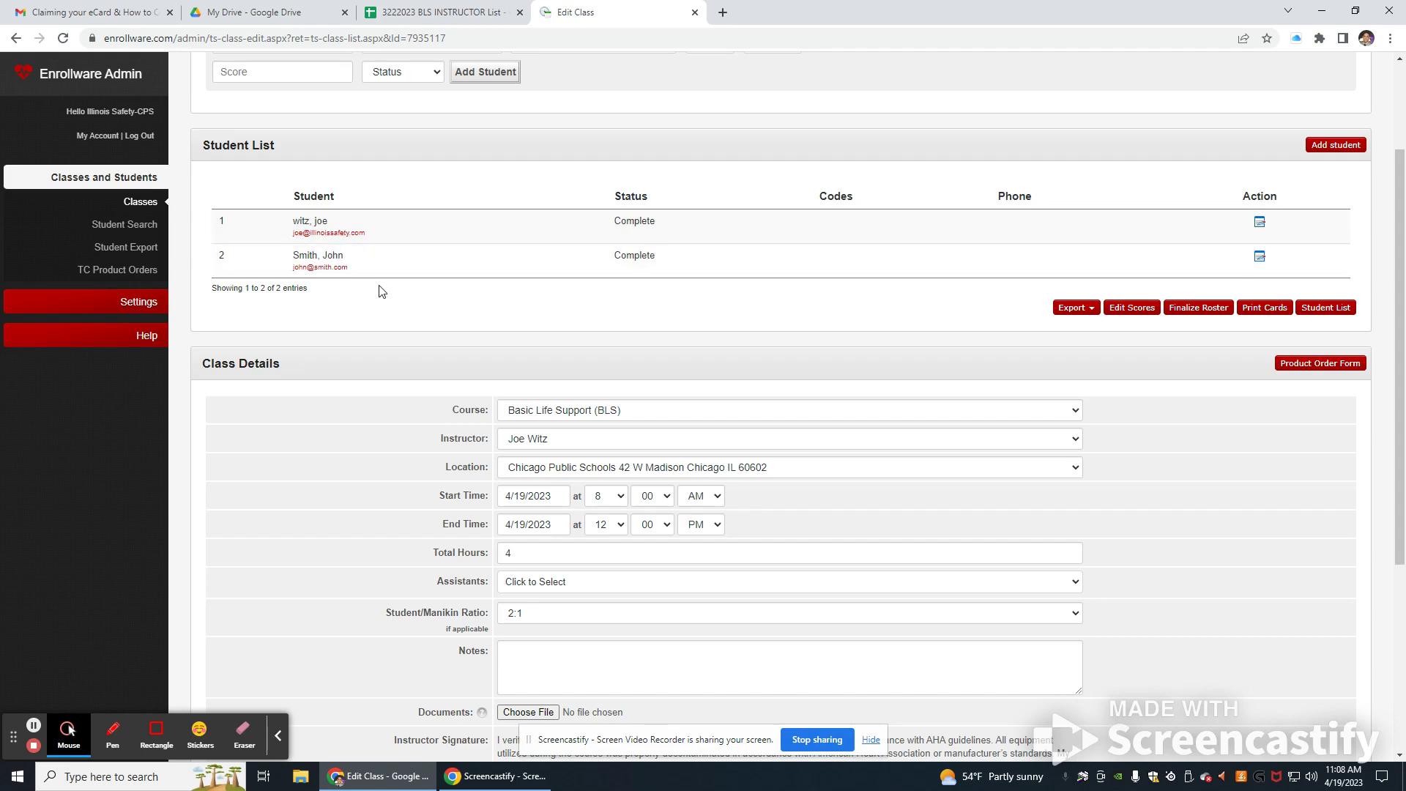
Step: Replace the eCard request draft's recipient with the company info address
{"action": "left_click", "coordinate": [132, 12]}
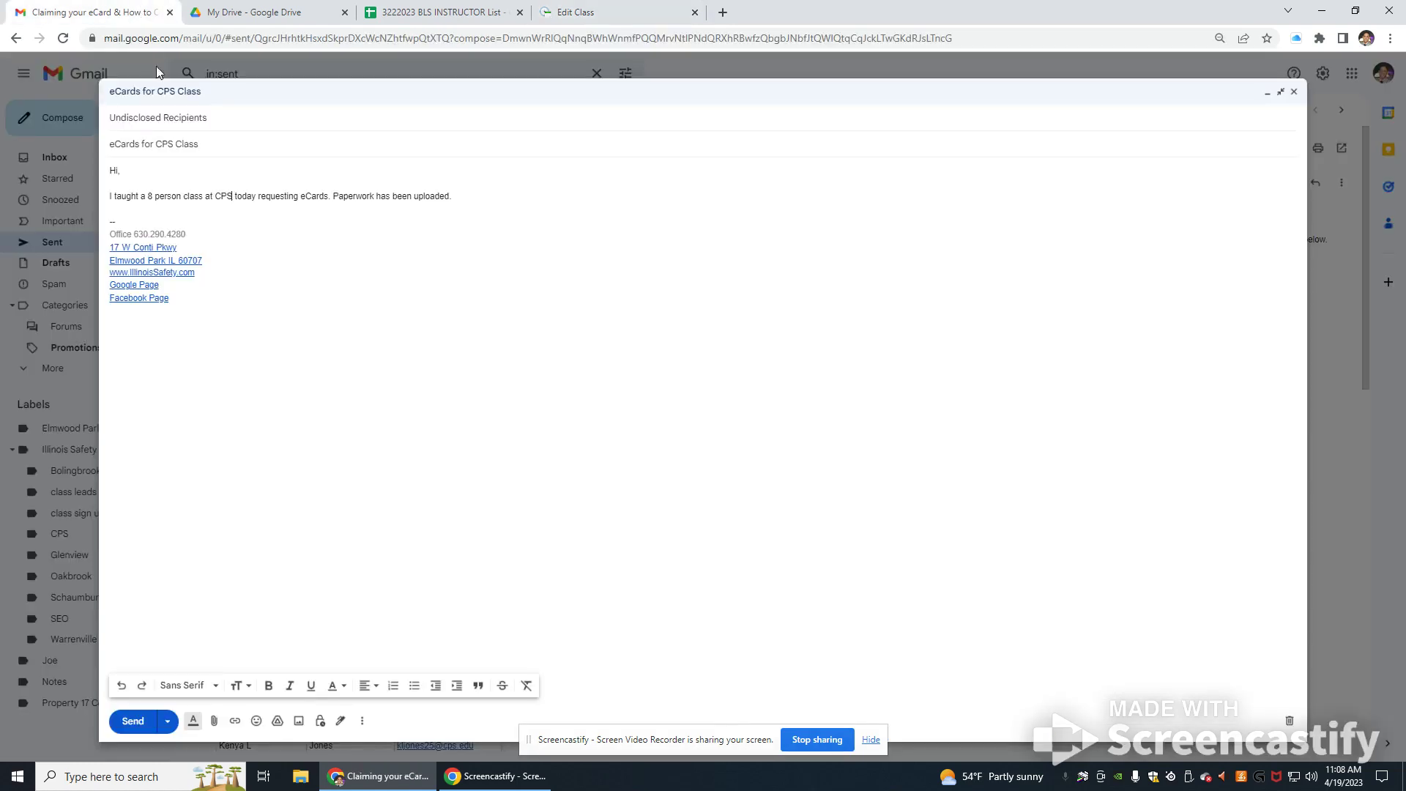
{"action": "left_click", "coordinate": [181, 121]}
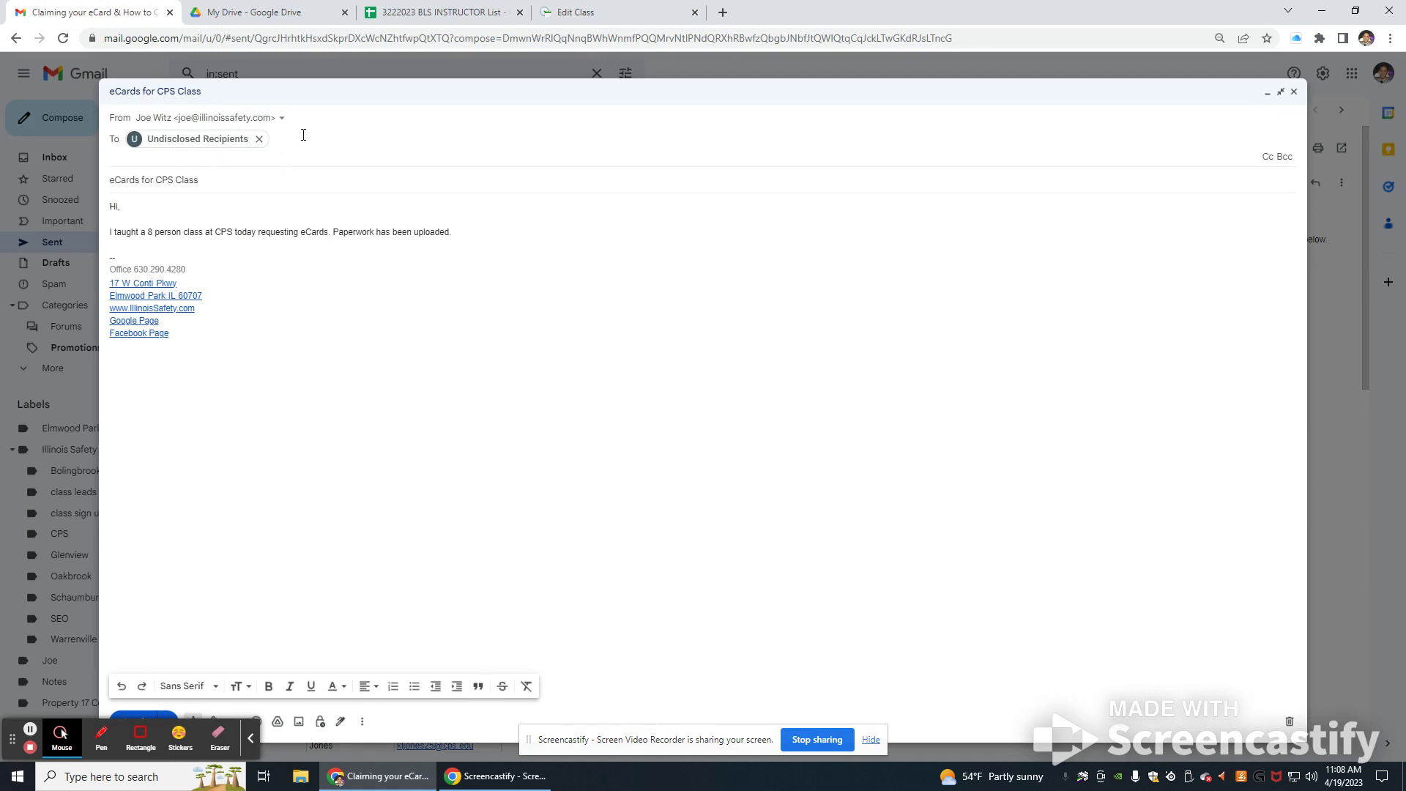
{"action": "left_click", "coordinate": [258, 138]}
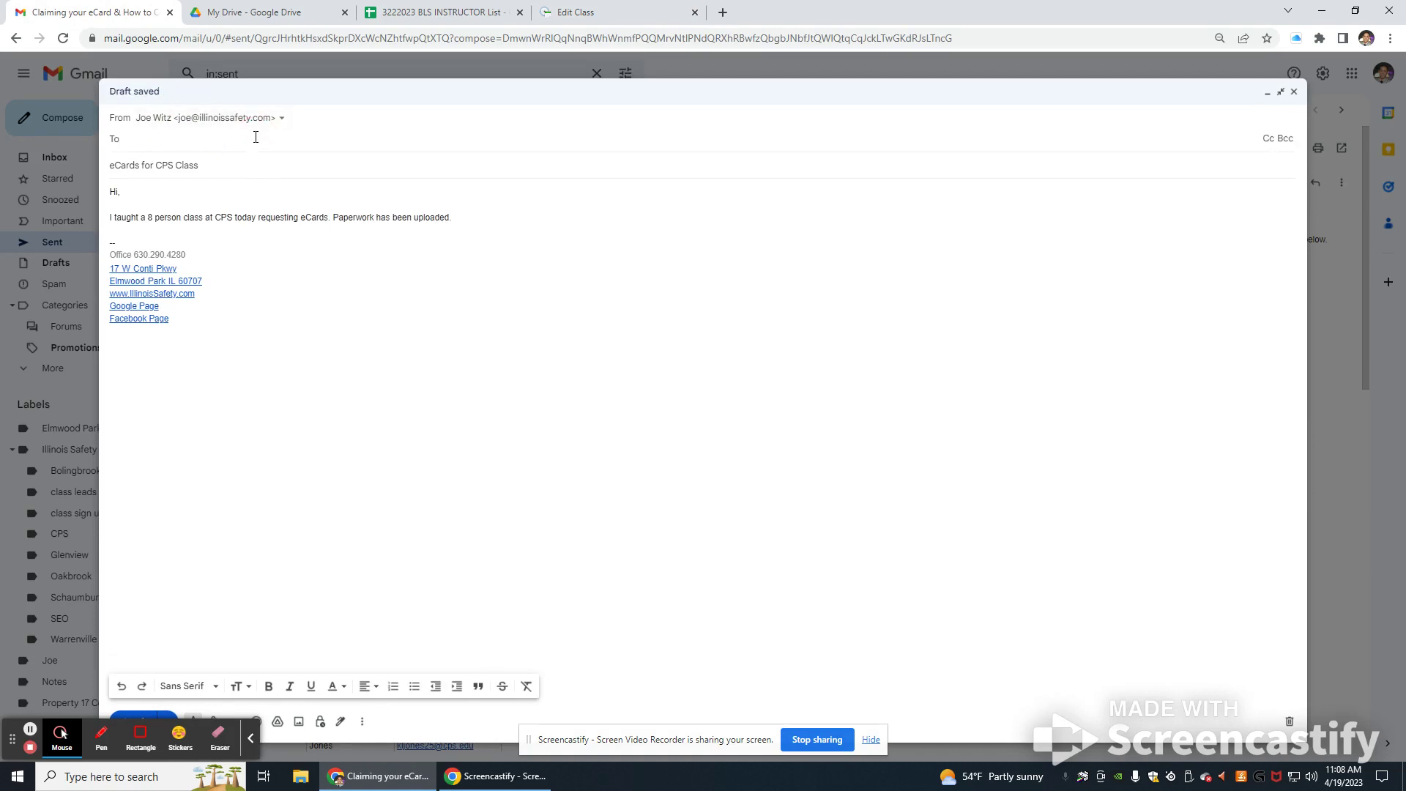
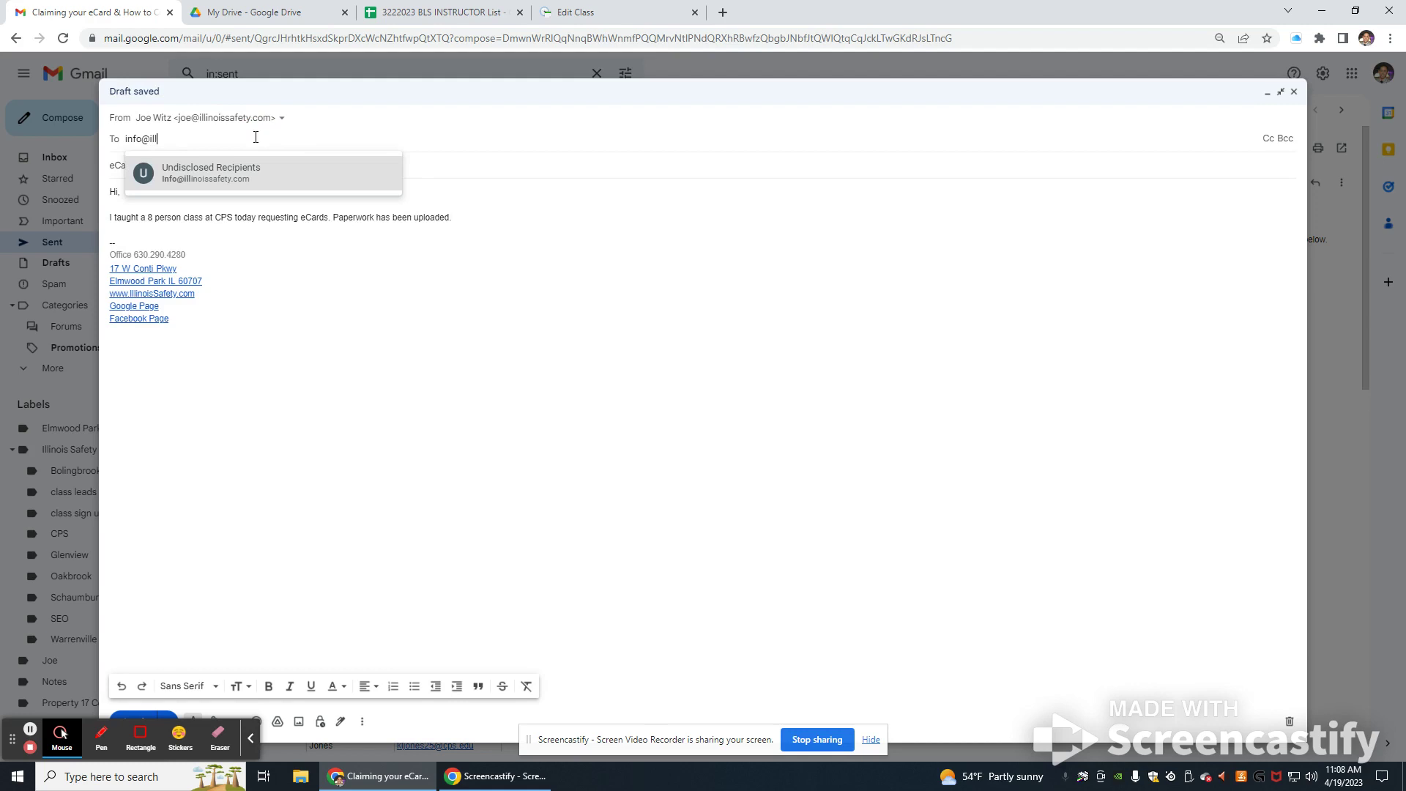
{"action": "left_click", "coordinate": [464, 163]}
Step: Change the class size in the message from 8 to 2 and send the email
{"action": "left_click", "coordinate": [189, 144]}
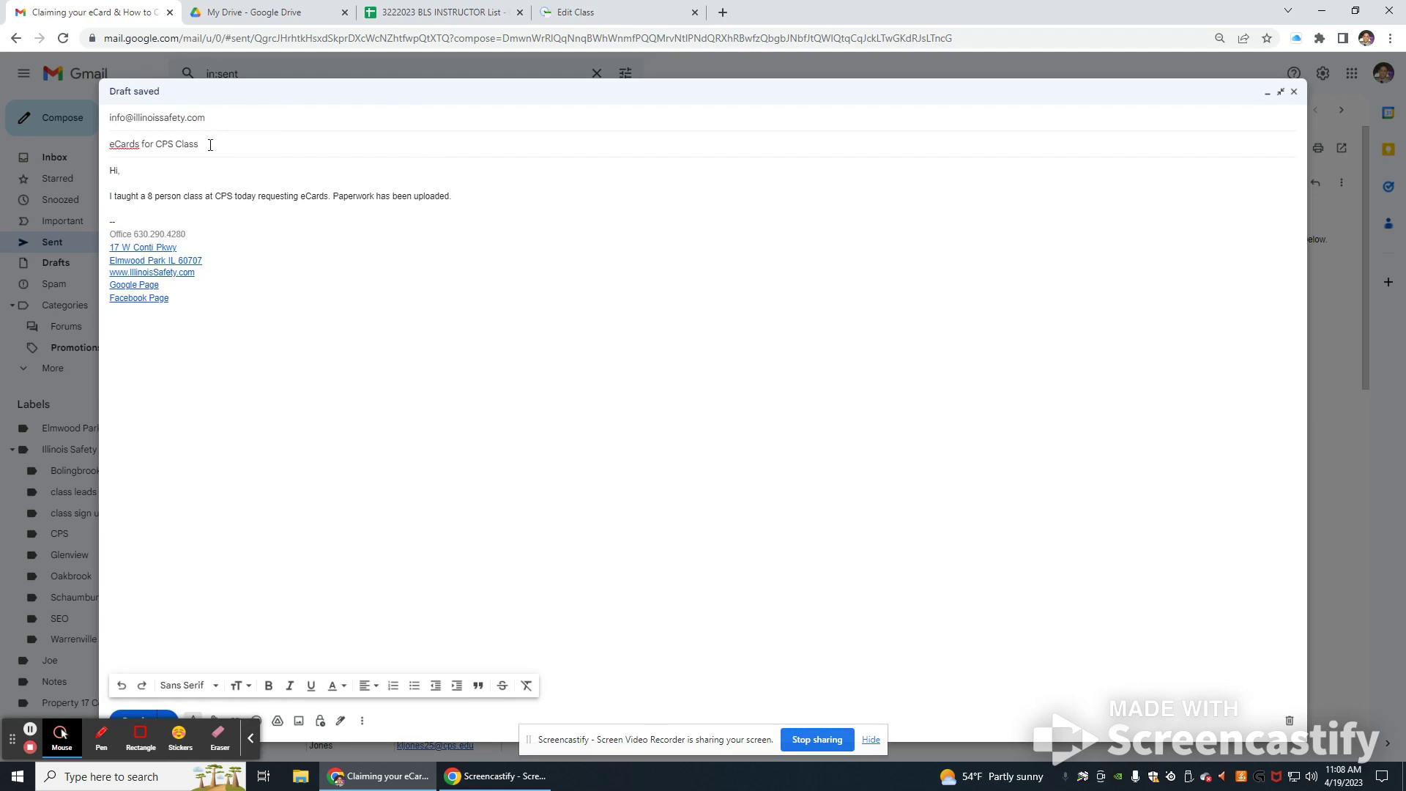
{"action": "left_click", "coordinate": [154, 198]}
{"action": "key", "text": "BackSpace"}
{"action": "type", "text": "2"}
{"action": "left_click", "coordinate": [464, 198]}
{"action": "left_click", "coordinate": [147, 717]}
{"action": "left_click", "coordinate": [633, 6]}
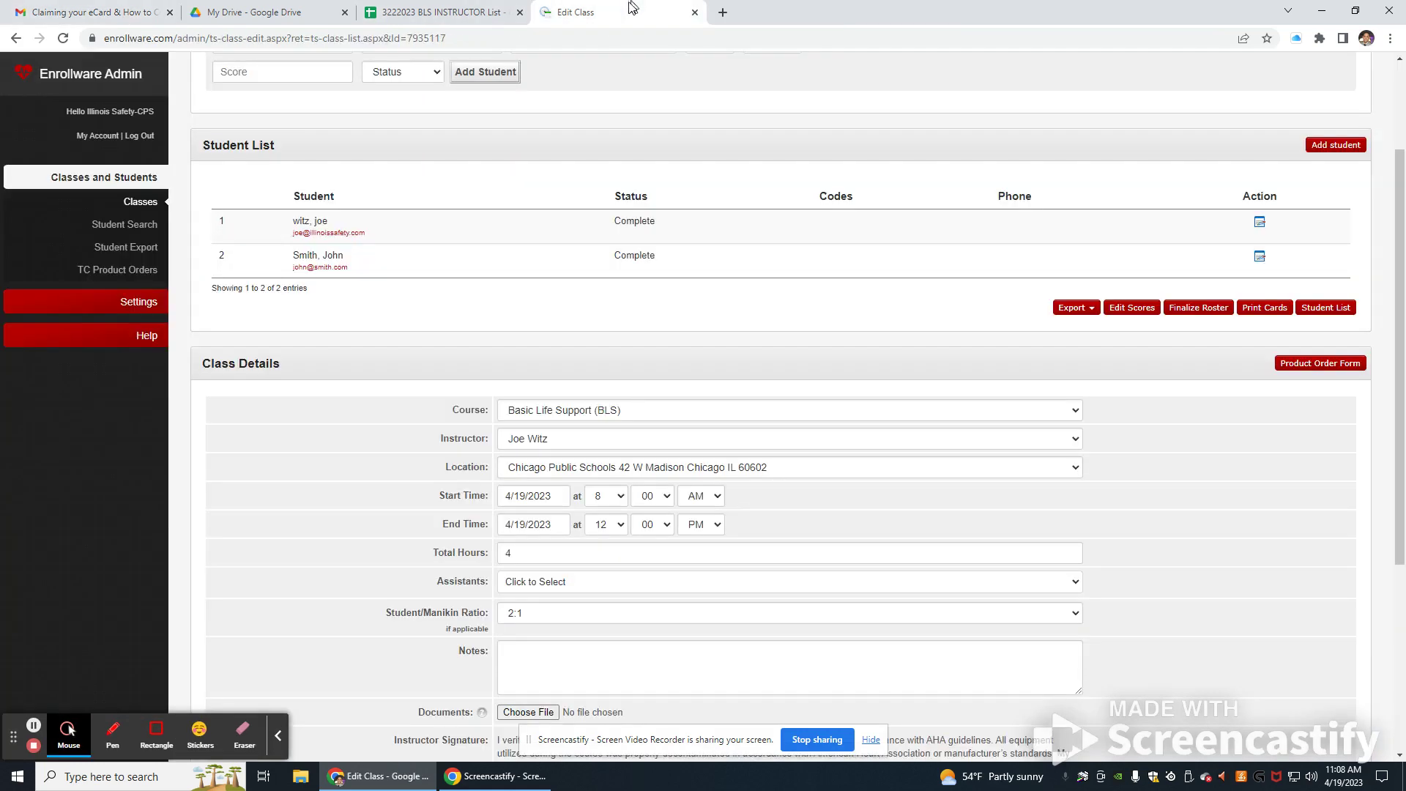
Step: Open the class's Print Cards page and check the AHA Direct Connect current inventory of 0
{"action": "scroll", "coordinate": [533, 439], "scroll_direction": "up", "scroll_amount": 3}
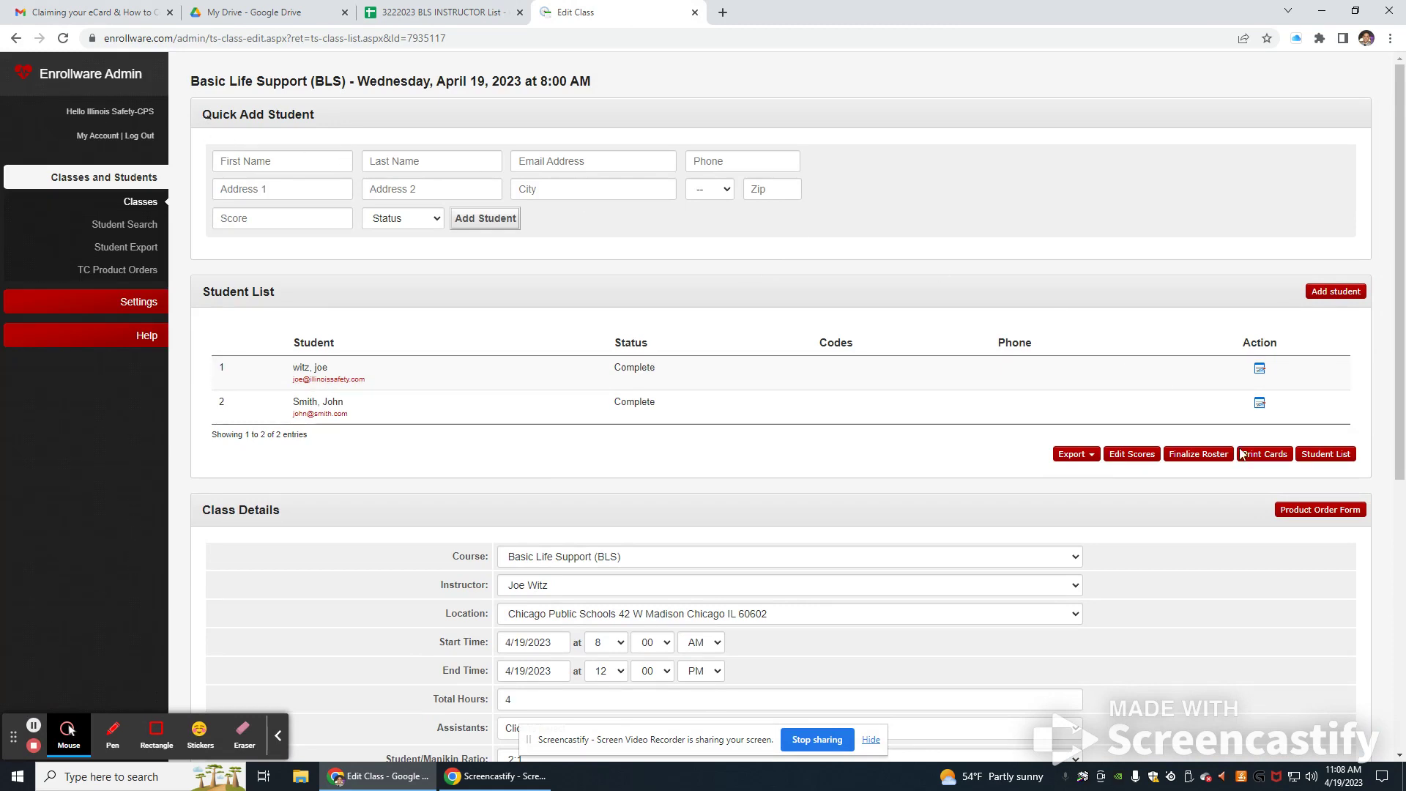
{"action": "left_click", "coordinate": [1264, 454]}
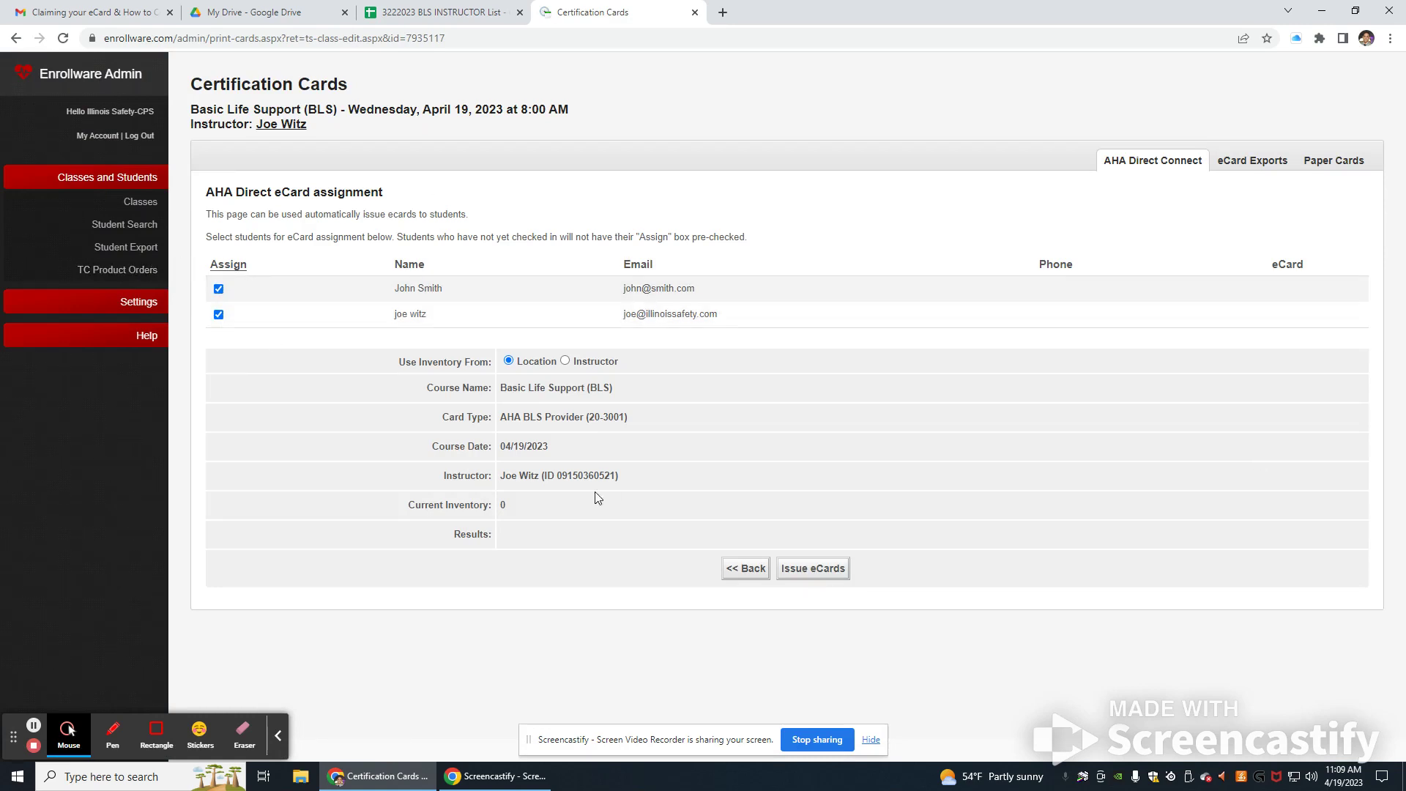
{"action": "left_click_drag", "start_coordinate": [408, 512], "coordinate": [516, 515]}
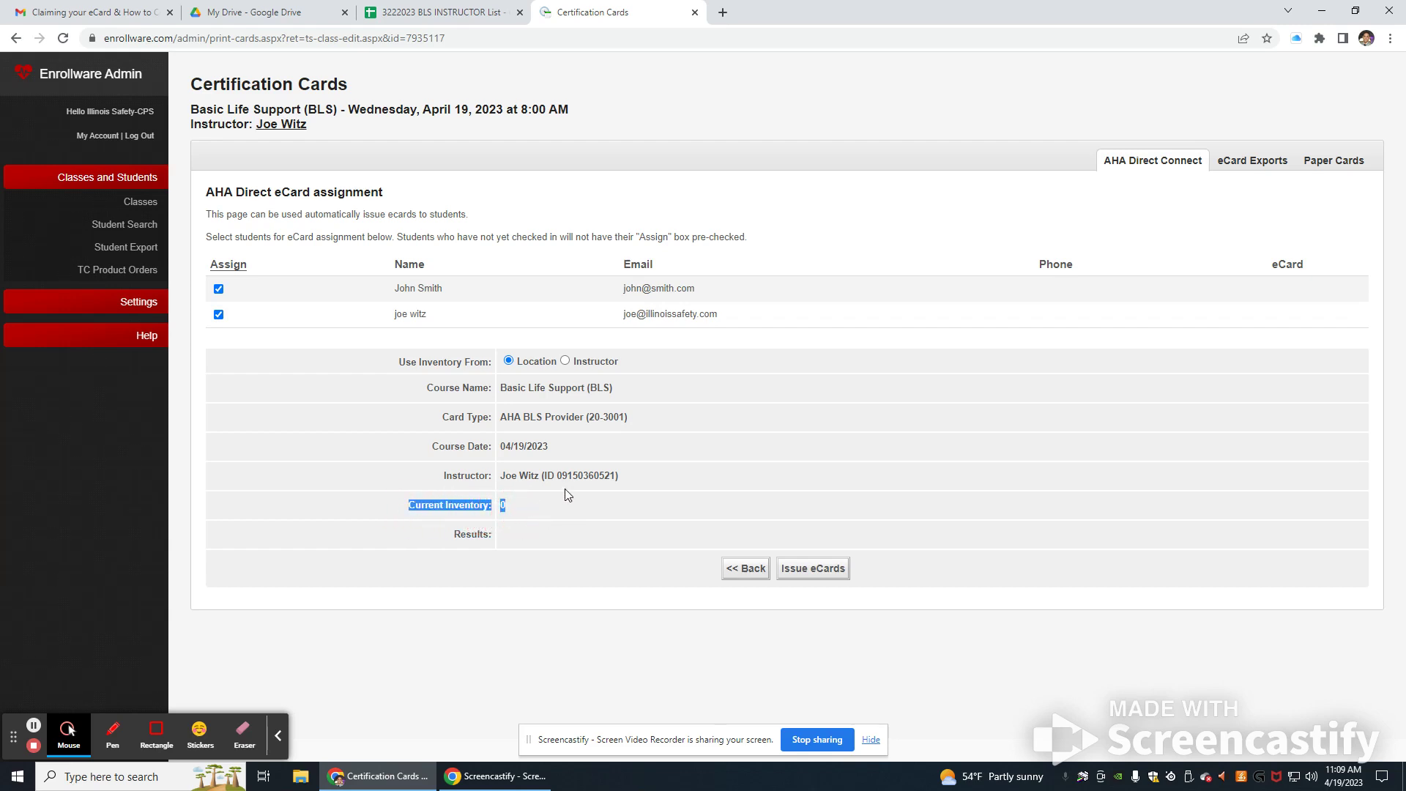
{"action": "left_click", "coordinate": [716, 532]}
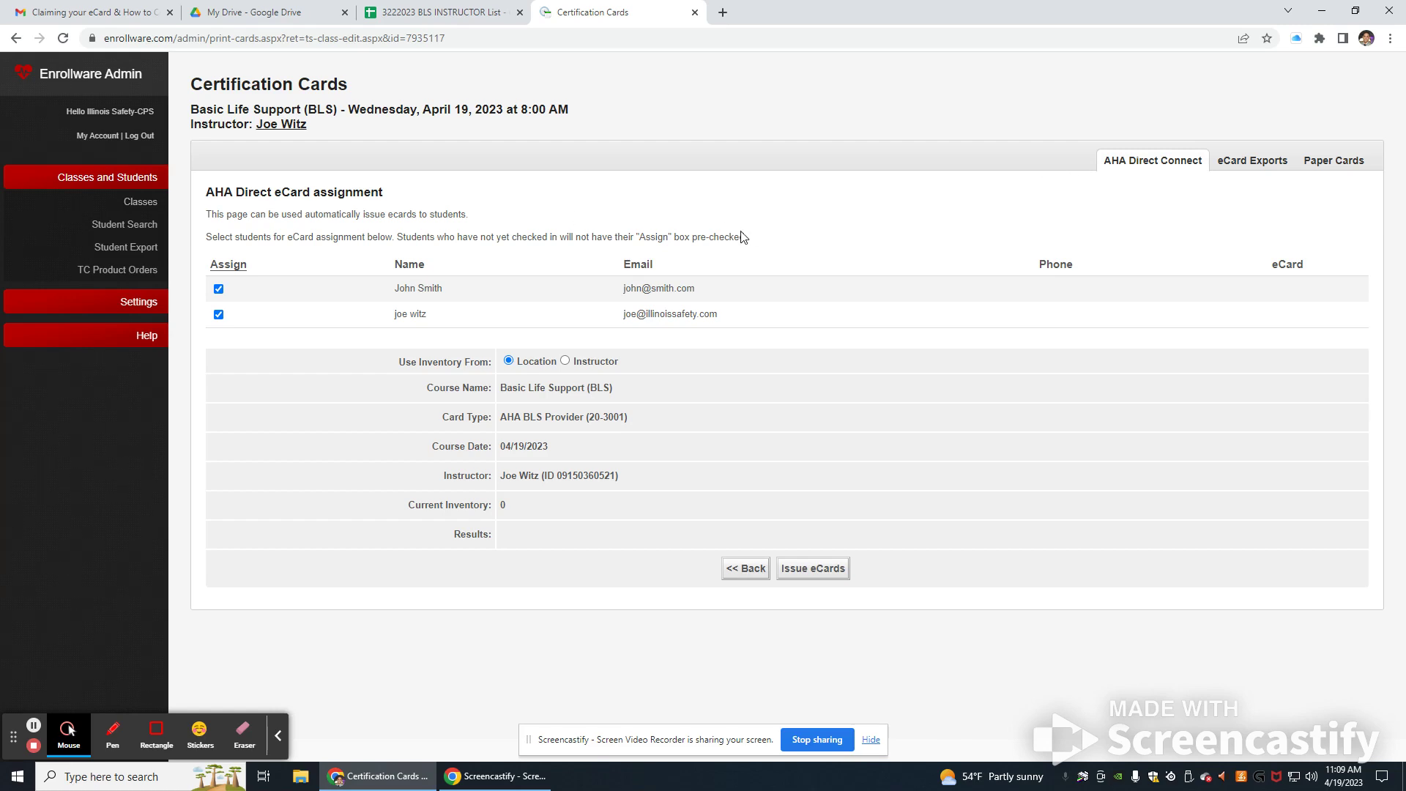
Step: Review the Paper Cards and eCard Exports options, then return to AHA Direct Connect
{"action": "left_click", "coordinate": [1314, 174]}
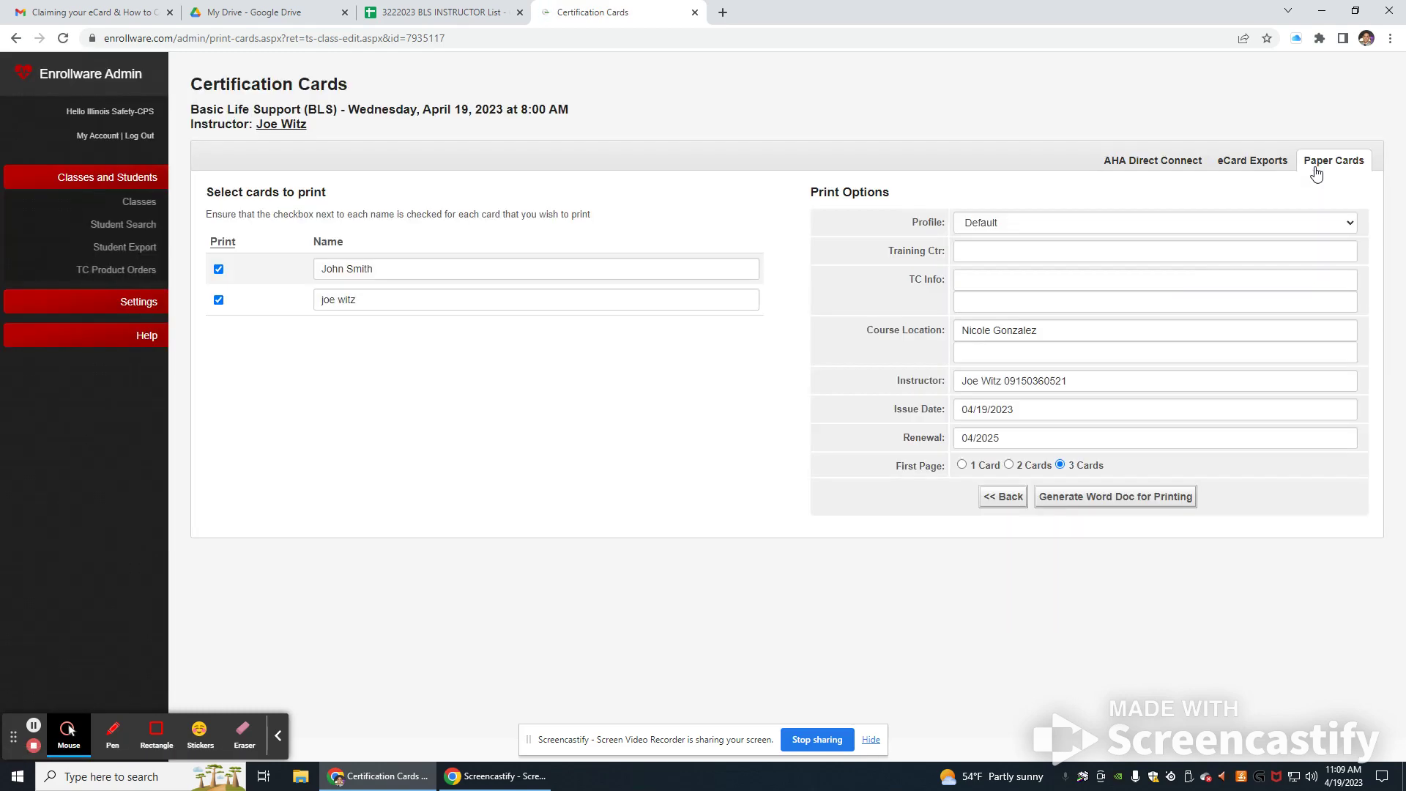
{"action": "left_click", "coordinate": [1274, 167]}
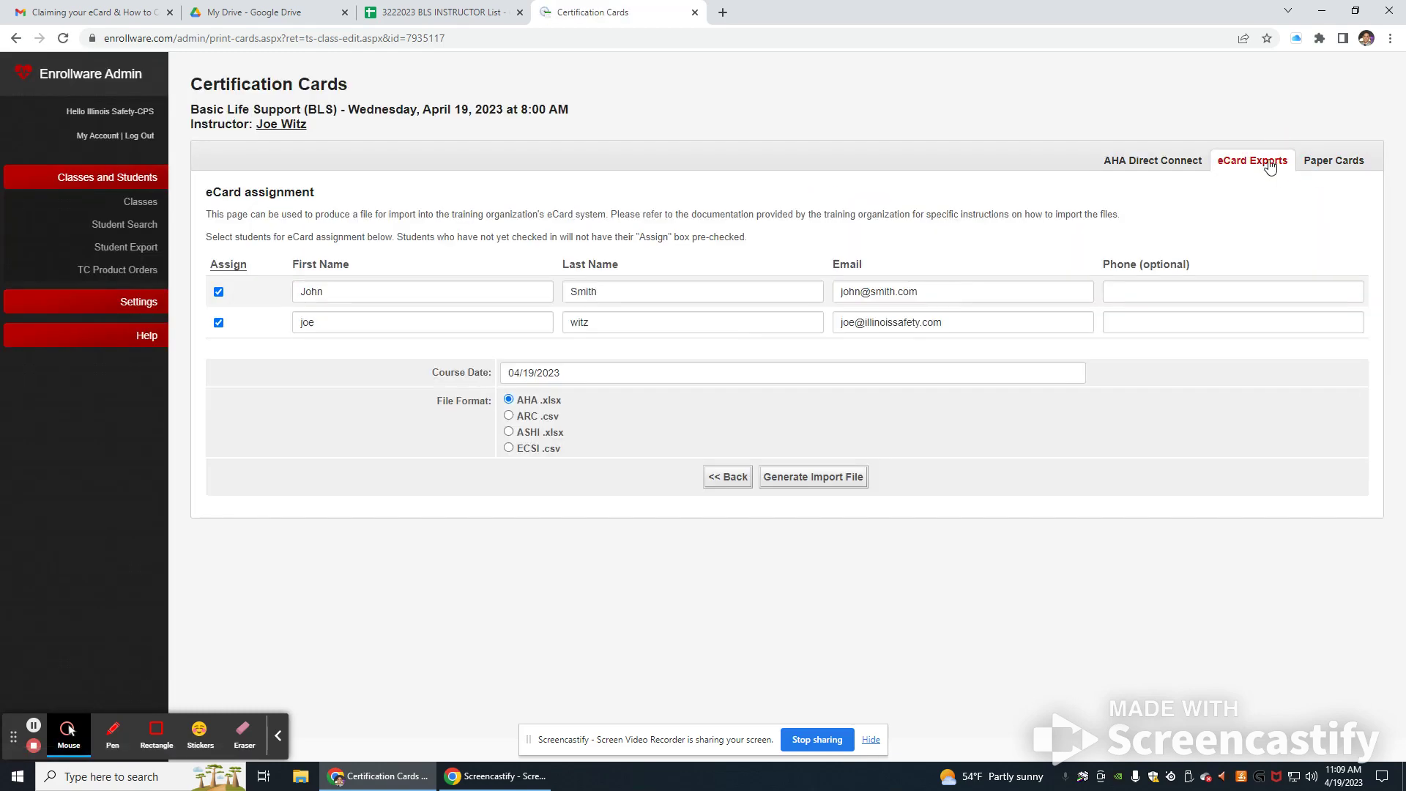
{"action": "left_click", "coordinate": [1186, 161]}
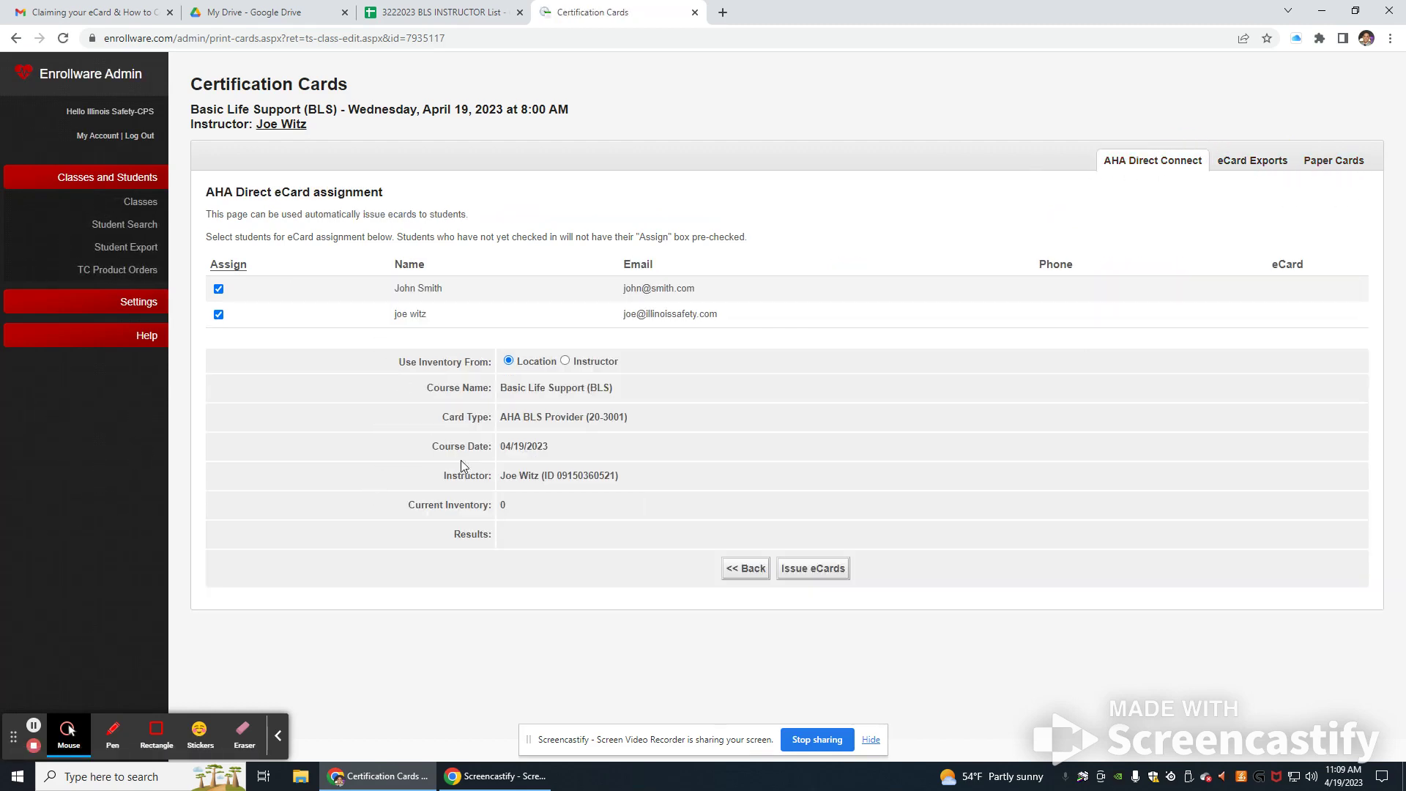
Step: Issue eCards to both students from instructor inventory, check eCard Exports, and open My Account
{"action": "left_click", "coordinate": [565, 360]}
{"action": "left_click_drag", "start_coordinate": [528, 508], "coordinate": [410, 507]}
{"action": "left_click", "coordinate": [410, 508]}
{"action": "left_click", "coordinate": [843, 578]}
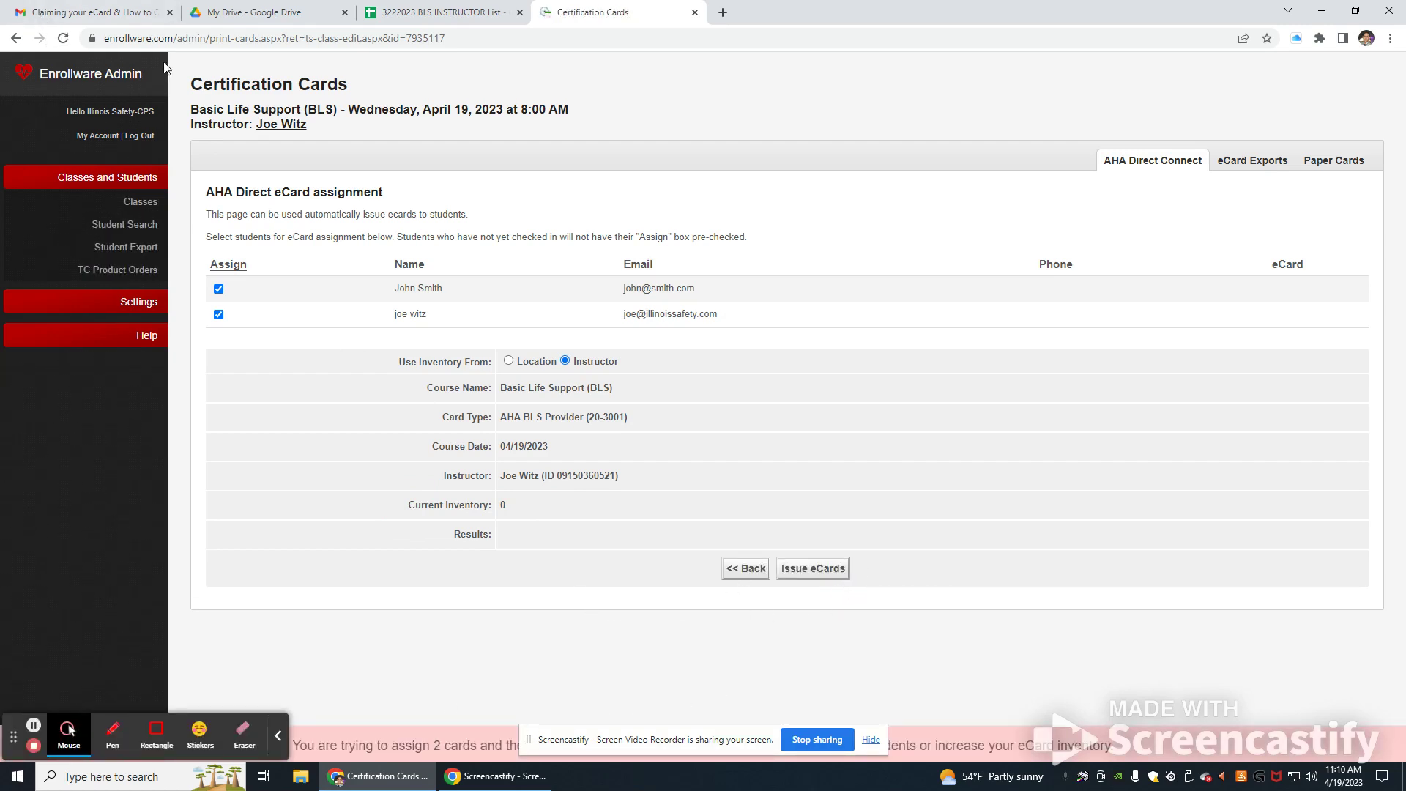
{"action": "left_click", "coordinate": [1238, 161]}
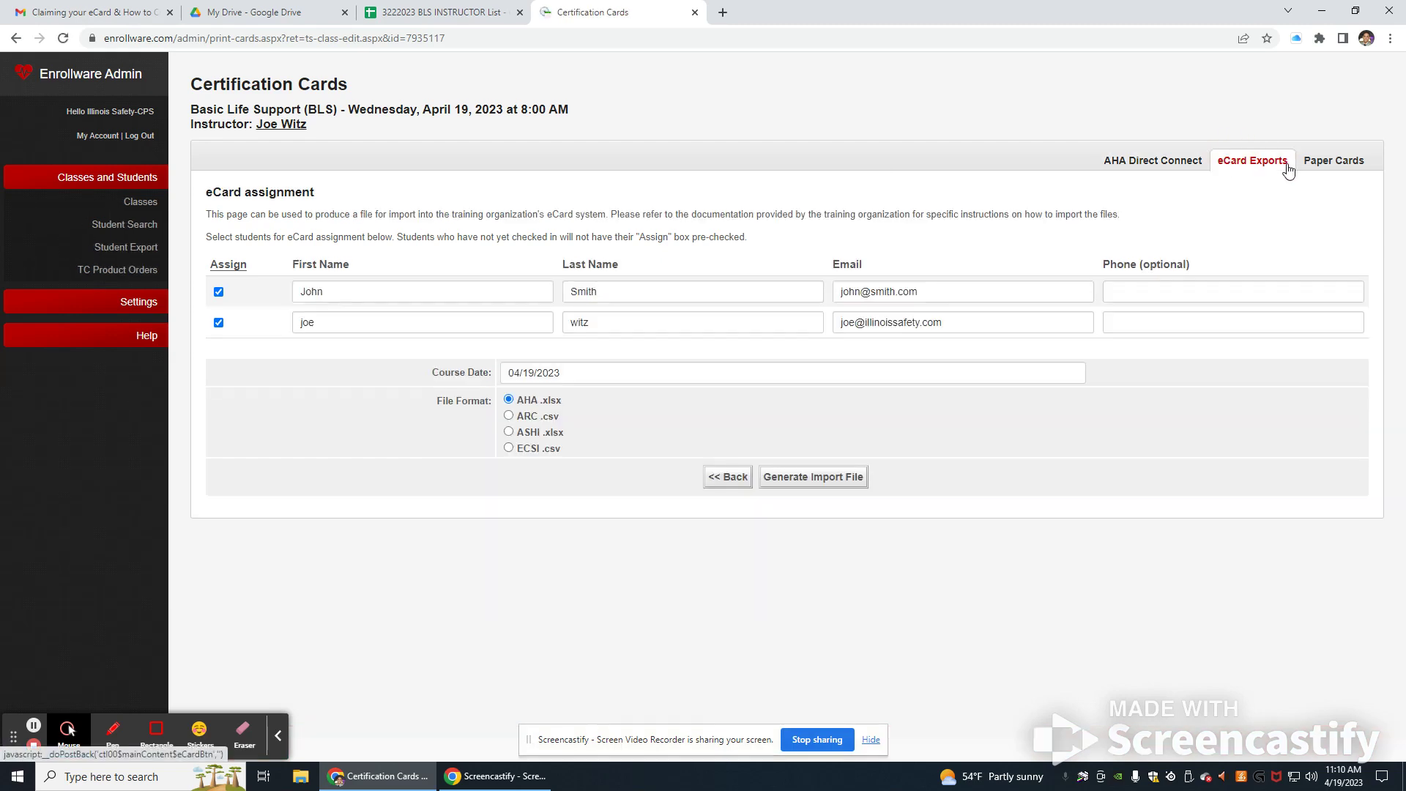
{"action": "left_click", "coordinate": [100, 137]}
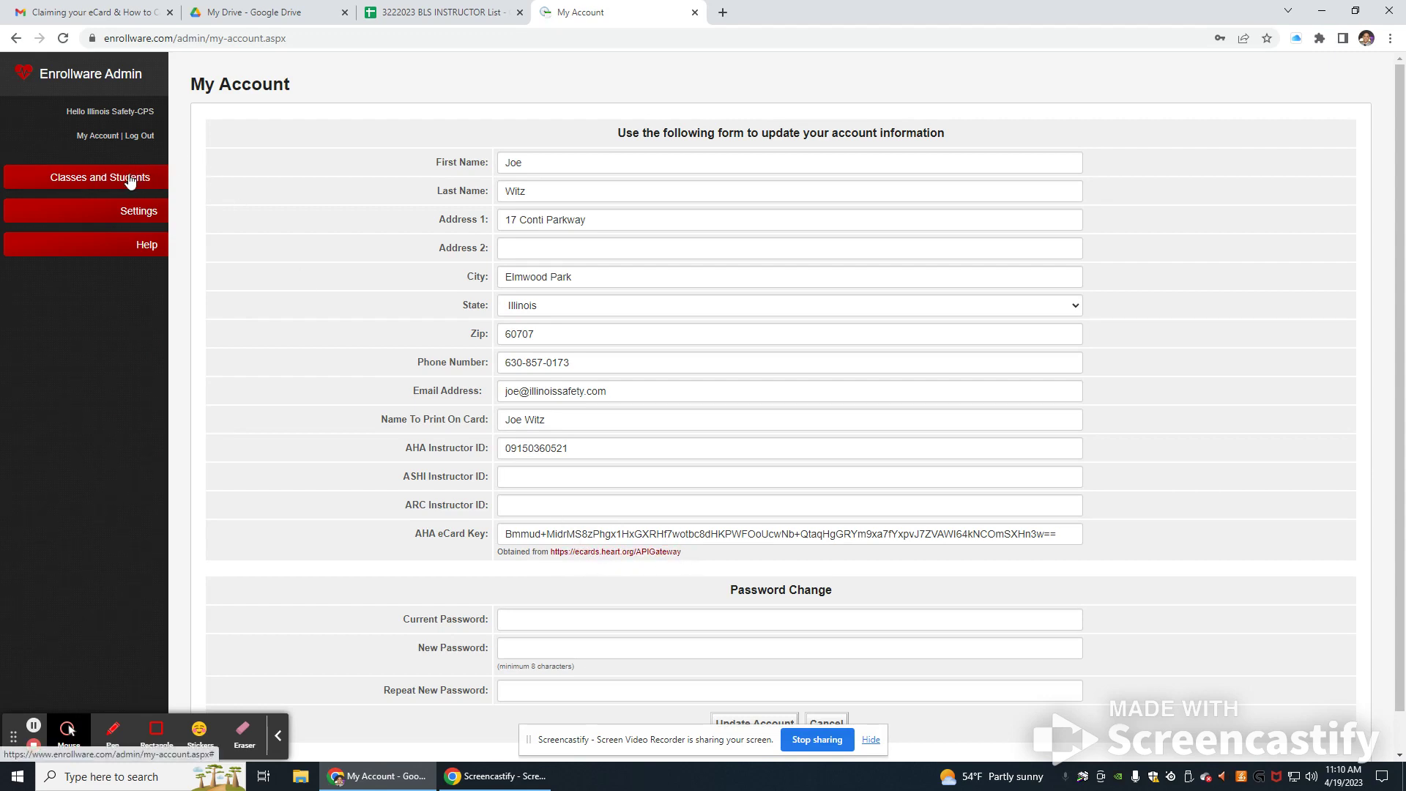
Step: Save the account information and reopen BLS class 7935117 from the Classes list
{"action": "scroll", "coordinate": [672, 424], "scroll_direction": "down", "scroll_amount": 1}
{"action": "left_click", "coordinate": [754, 686]}
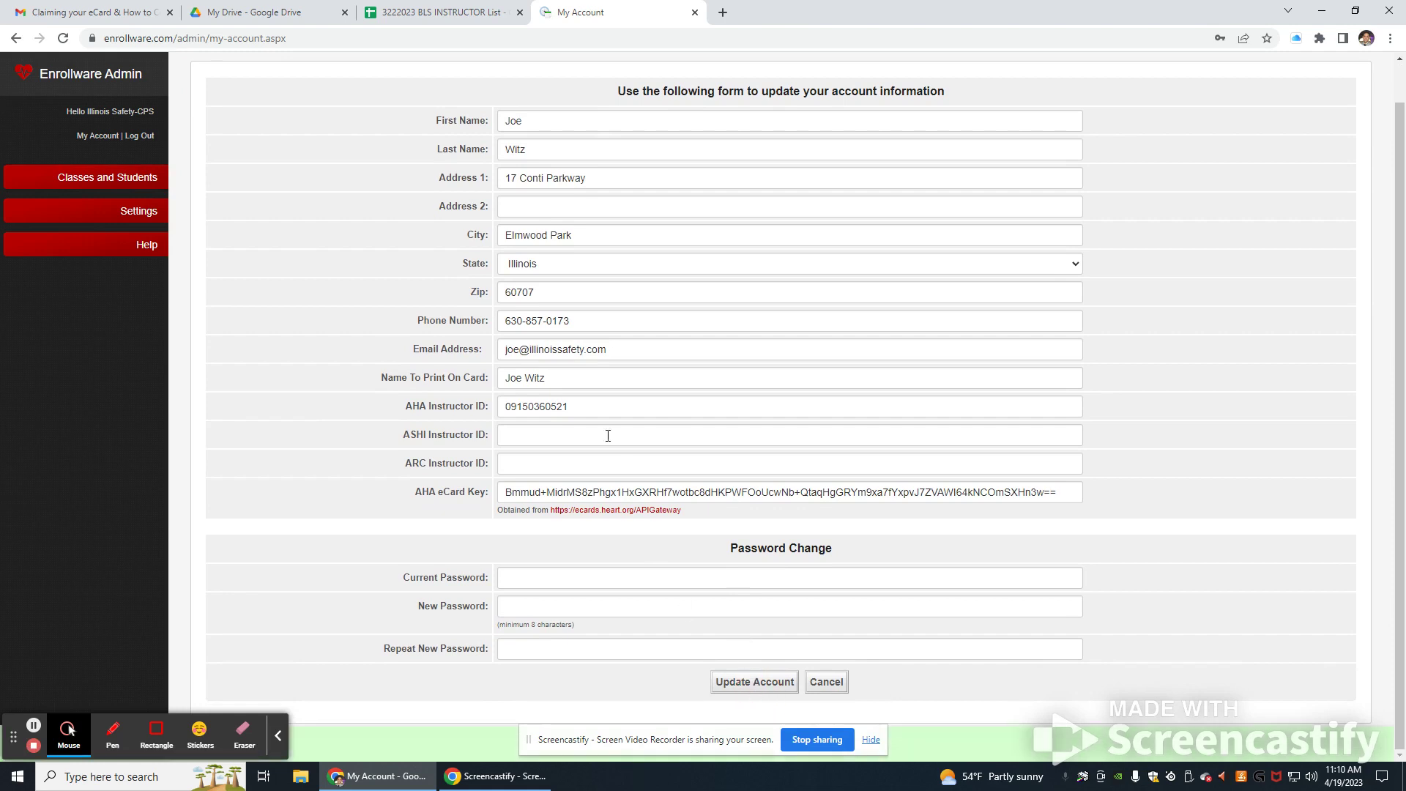
{"action": "mouse_move", "coordinate": [80, 187]}
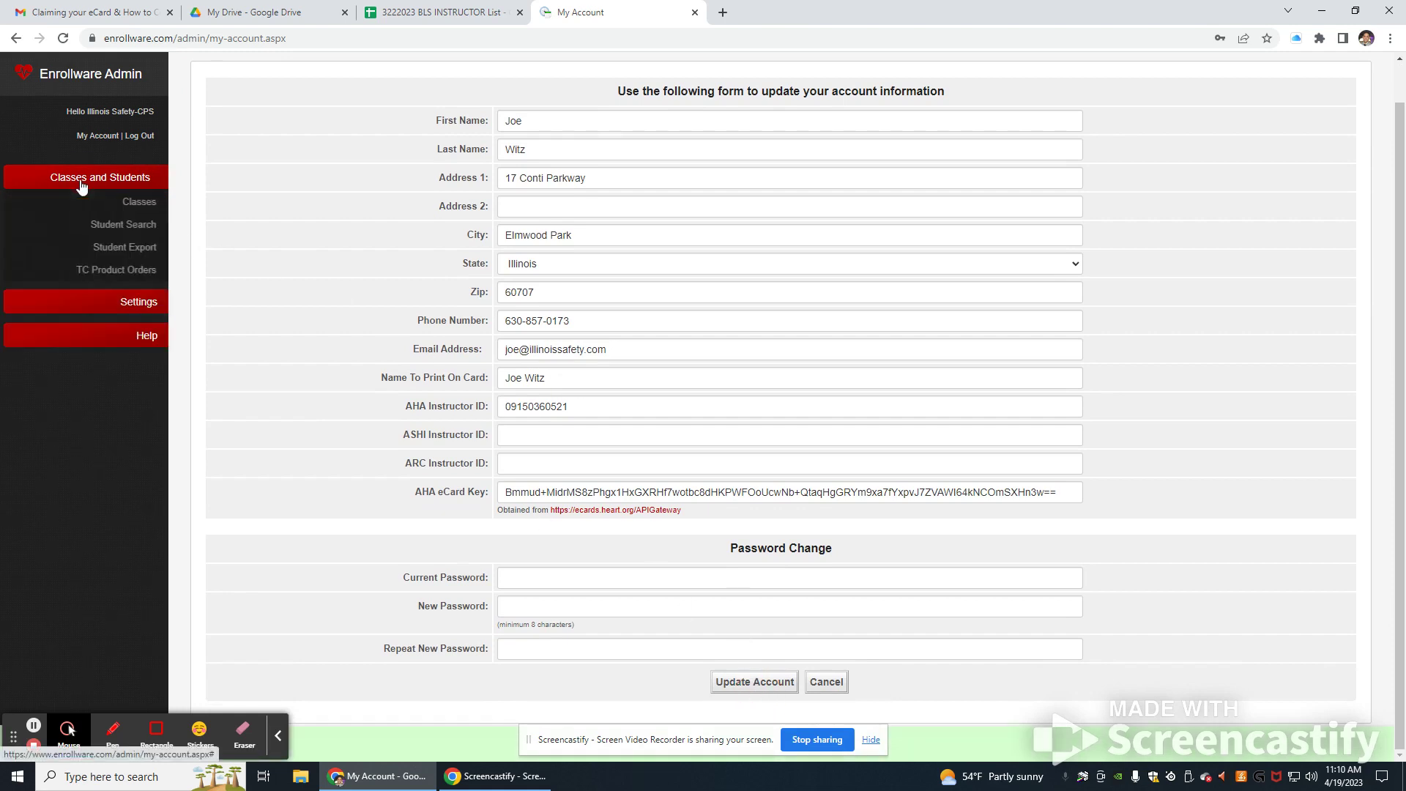
{"action": "left_click", "coordinate": [150, 201]}
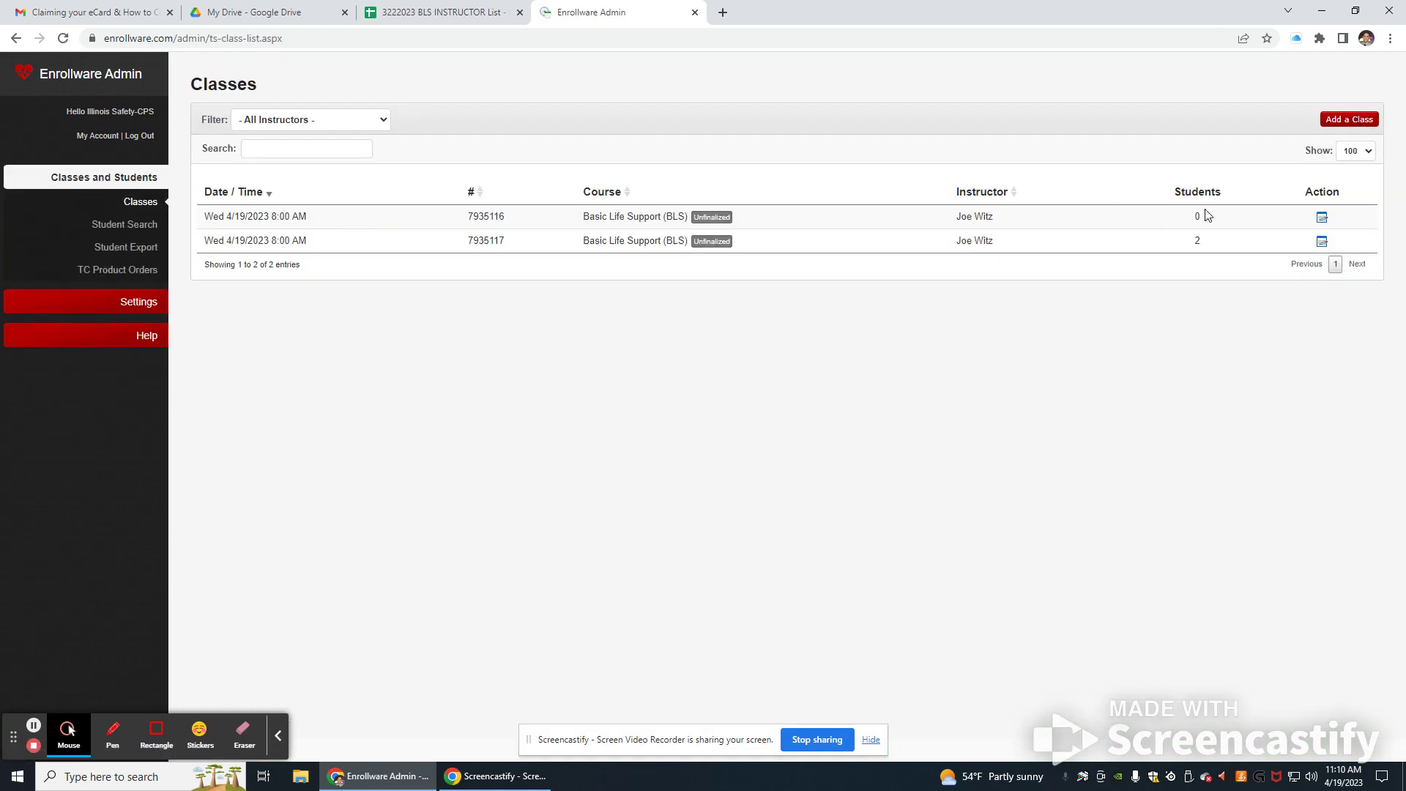
{"action": "left_click", "coordinate": [1321, 241]}
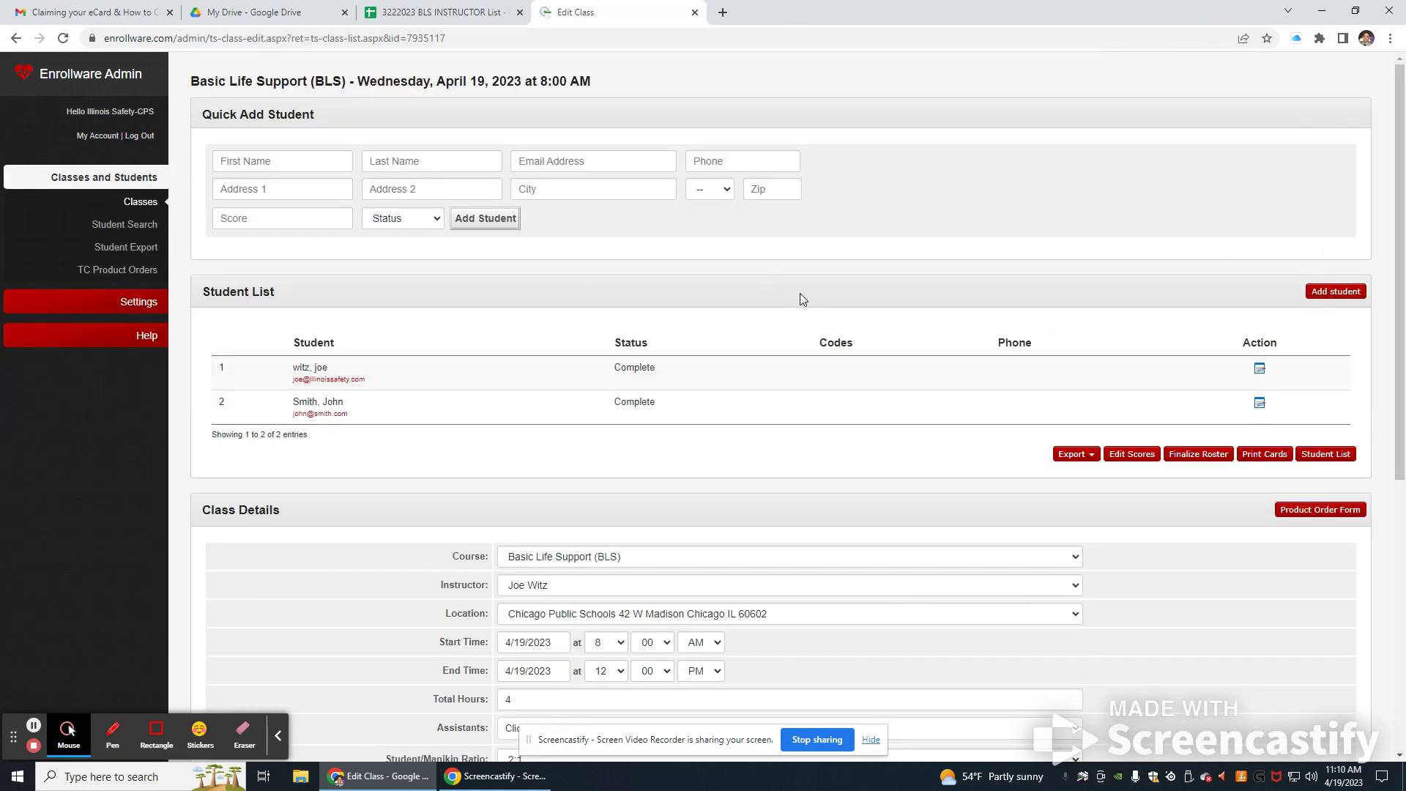
{"action": "scroll", "coordinate": [805, 304], "scroll_direction": "down", "scroll_amount": 6}
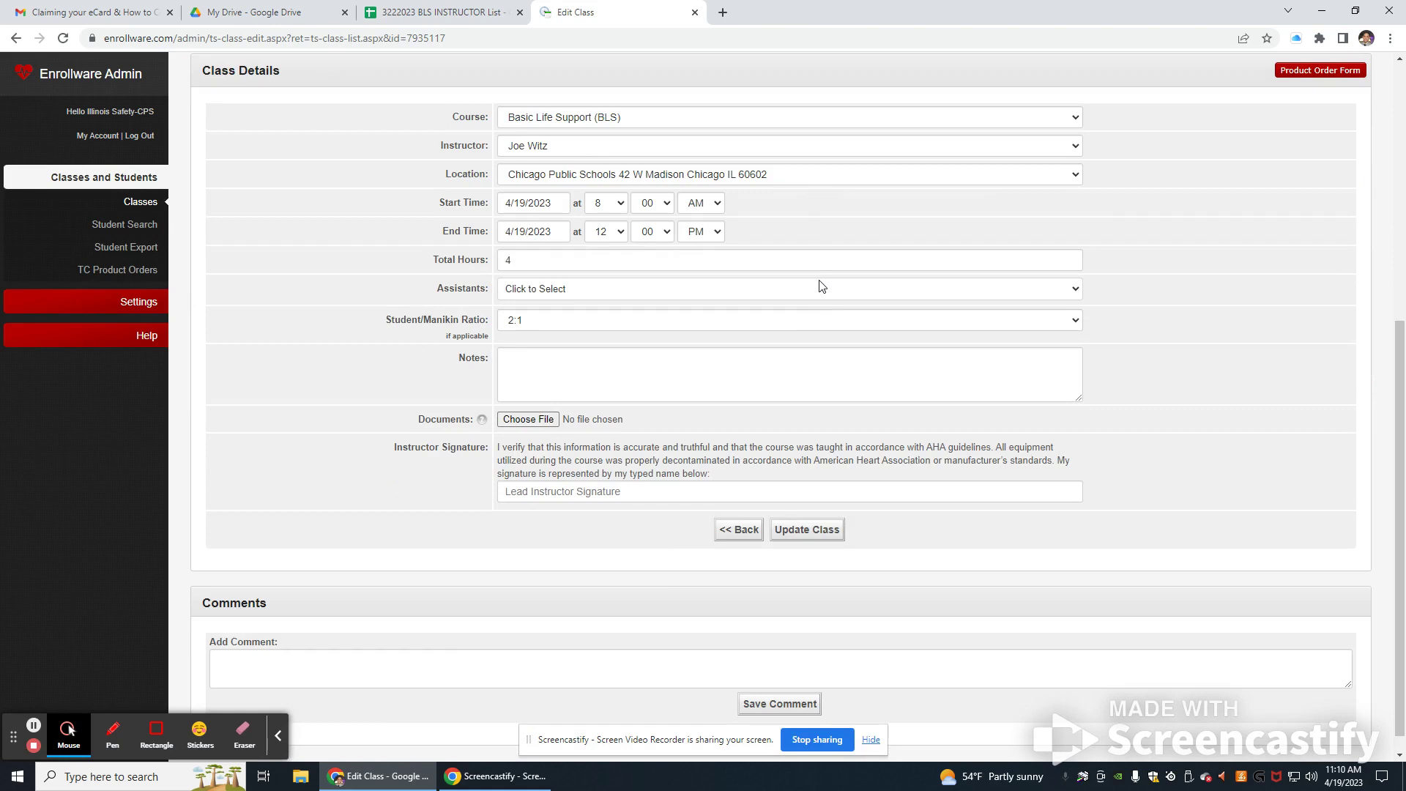